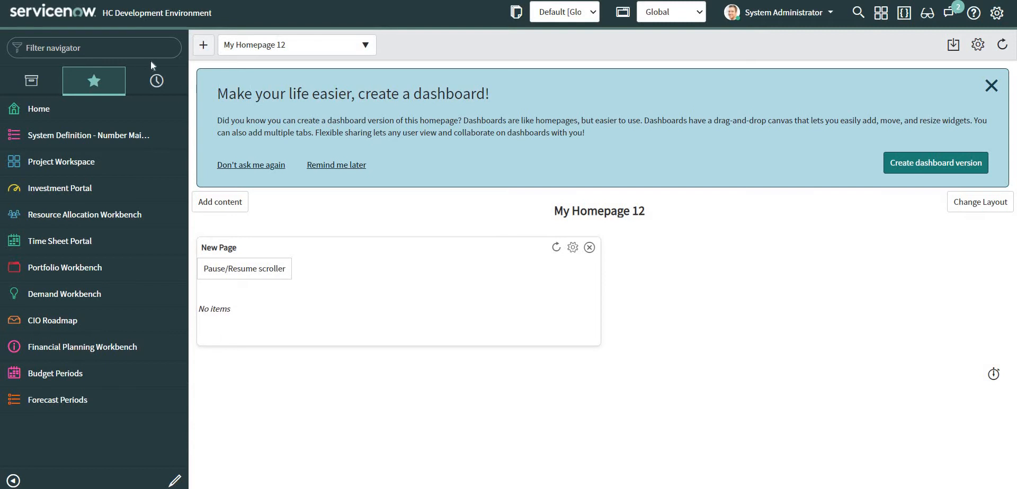
# Filter the navigator for 'web service' and open System Web Services > Inbound > Create New.
pyautogui.click(26, 48)
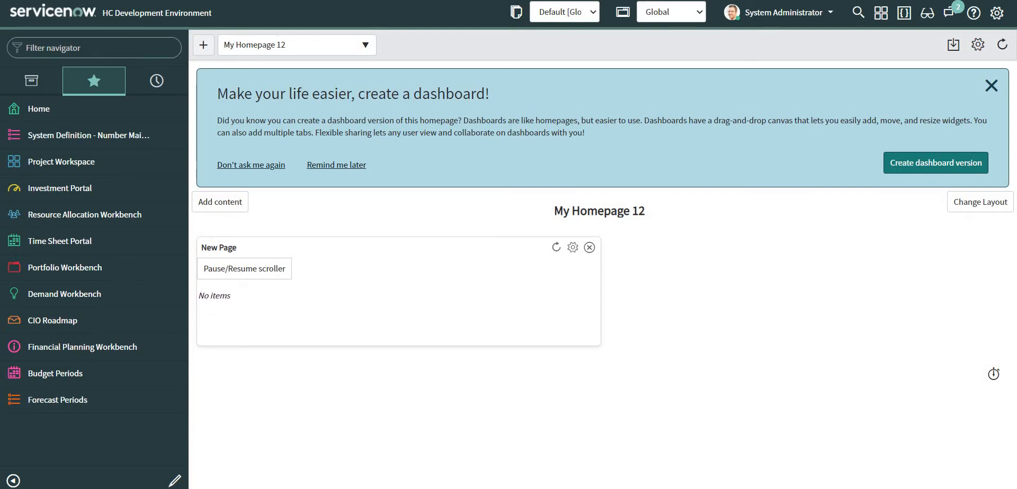
pyautogui.write('web service')
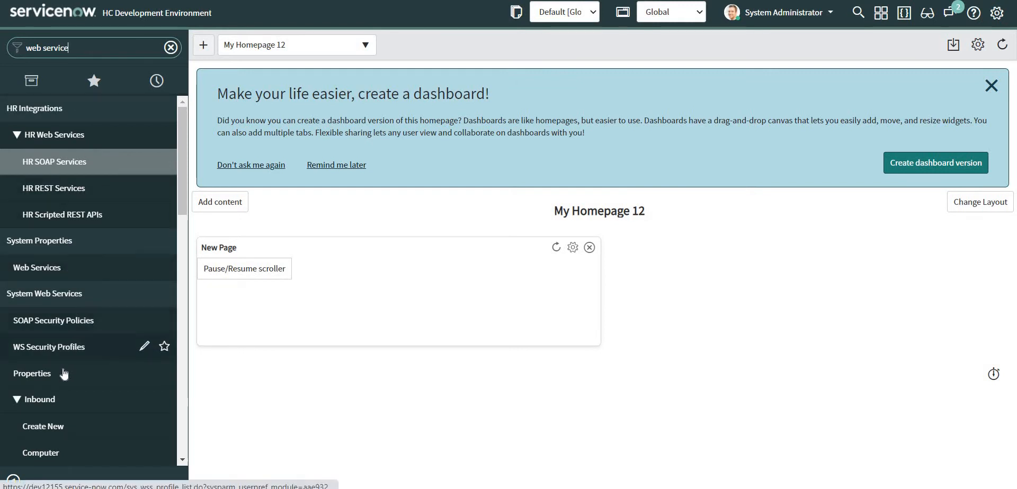
pyautogui.scroll(-1, 48, 355)
pyautogui.click(48, 362)
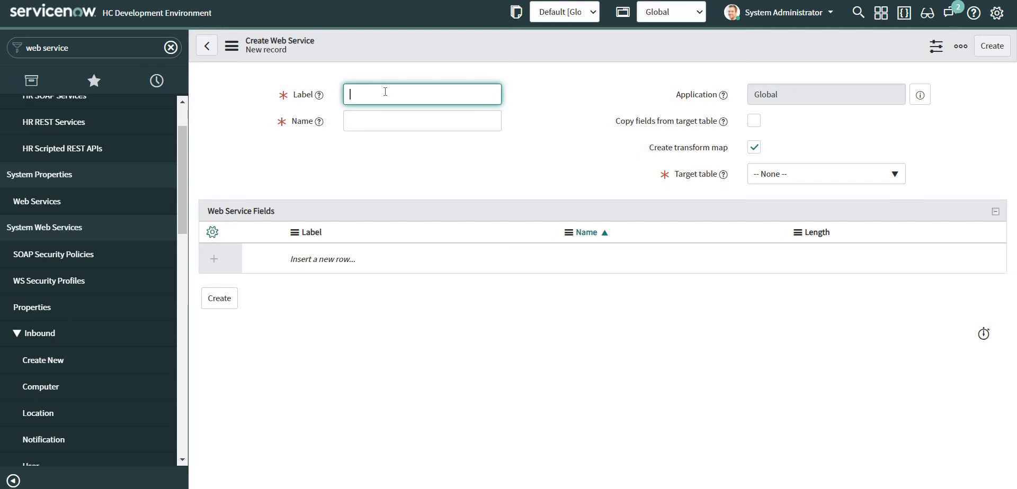
# Label the web service 'Test Inc Integration', leave Copy fields off, and target Incident [incident].
pyautogui.write('Test Inc Inte')
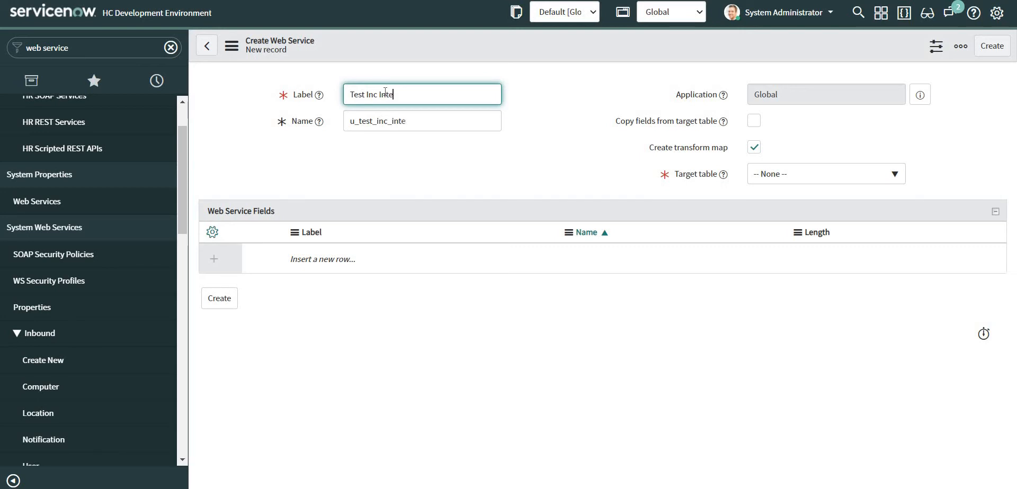
pyautogui.write('gration')
pyautogui.click(754, 122)
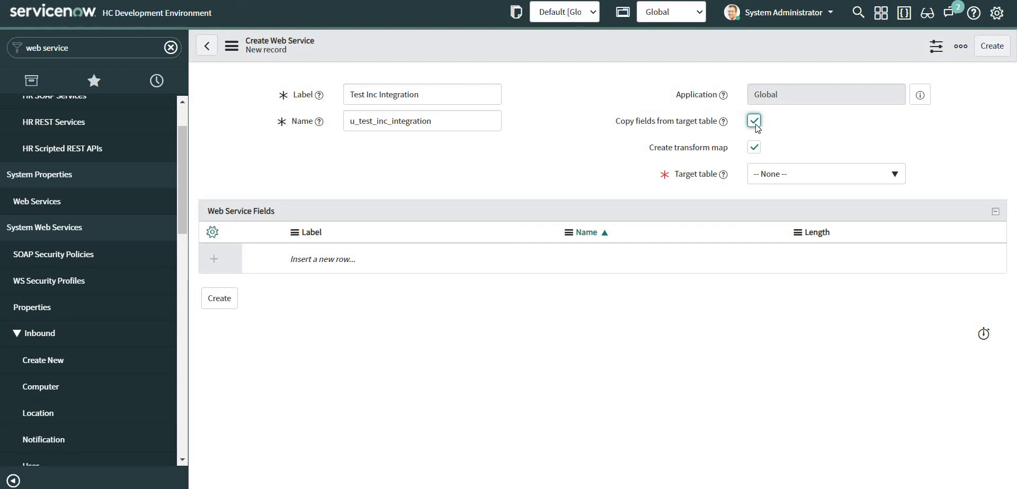
pyautogui.click(755, 123)
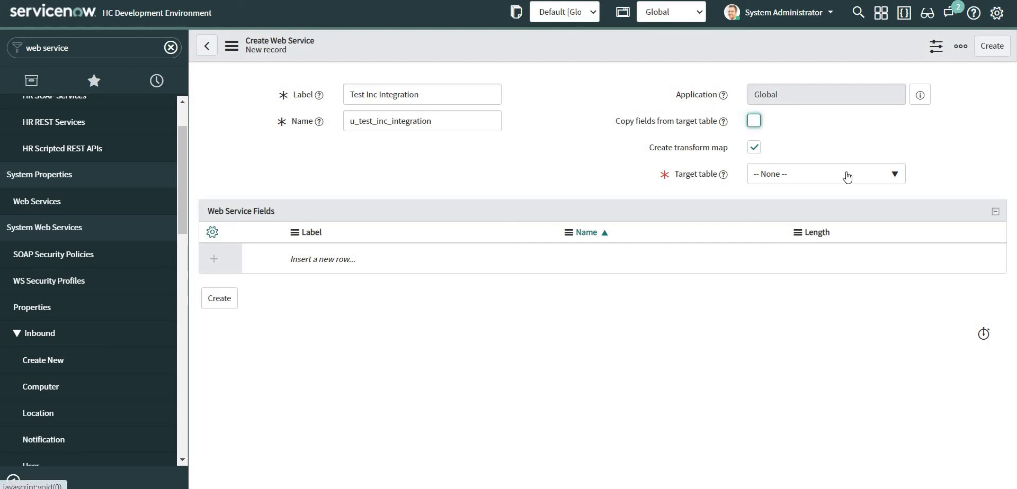
pyautogui.click(792, 178)
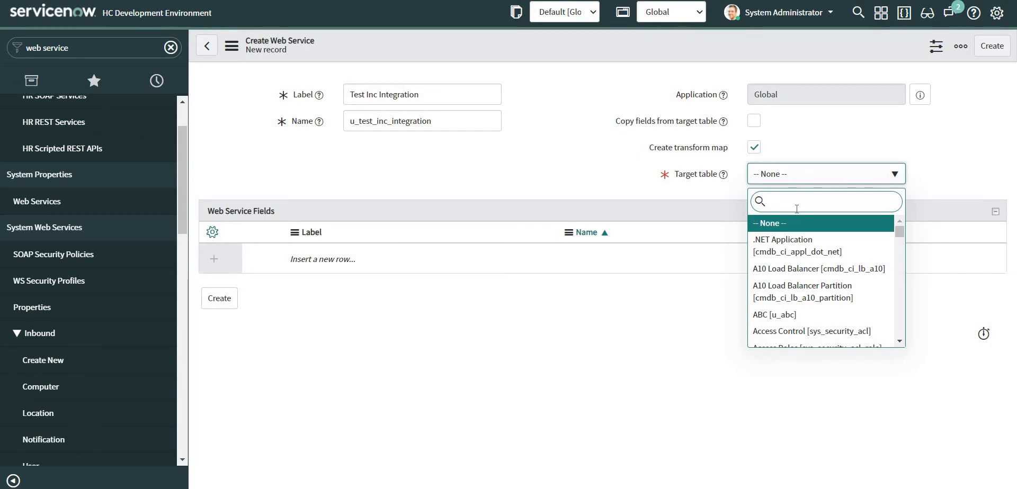
pyautogui.write('incident')
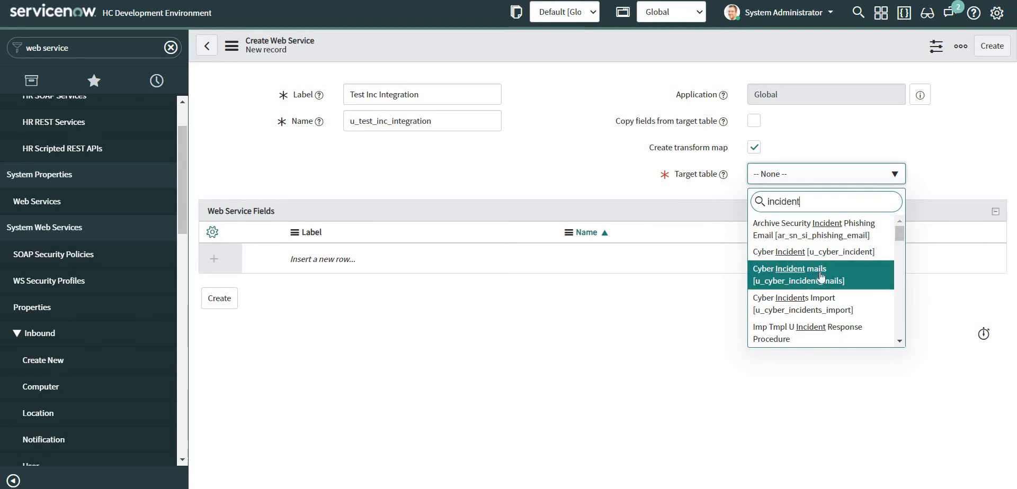
pyautogui.scroll(-3, 832, 270)
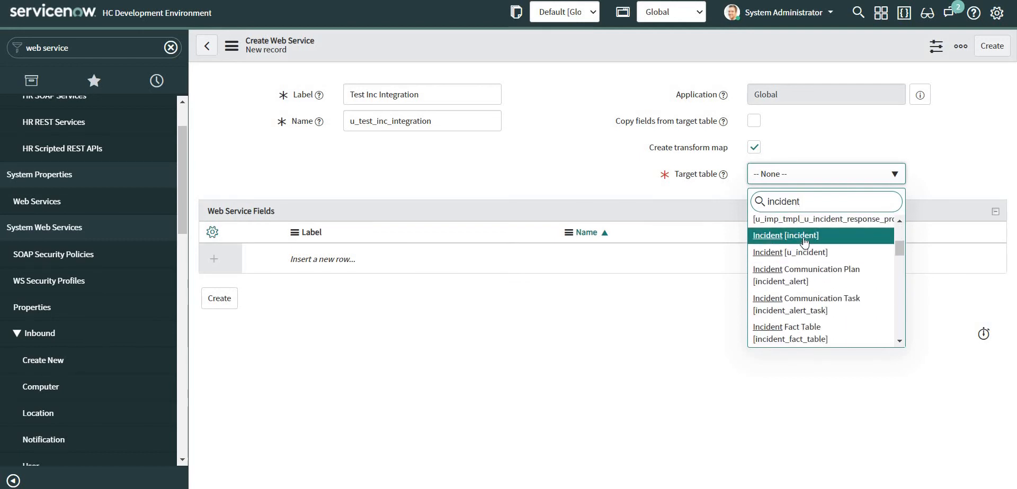
pyautogui.click(804, 241)
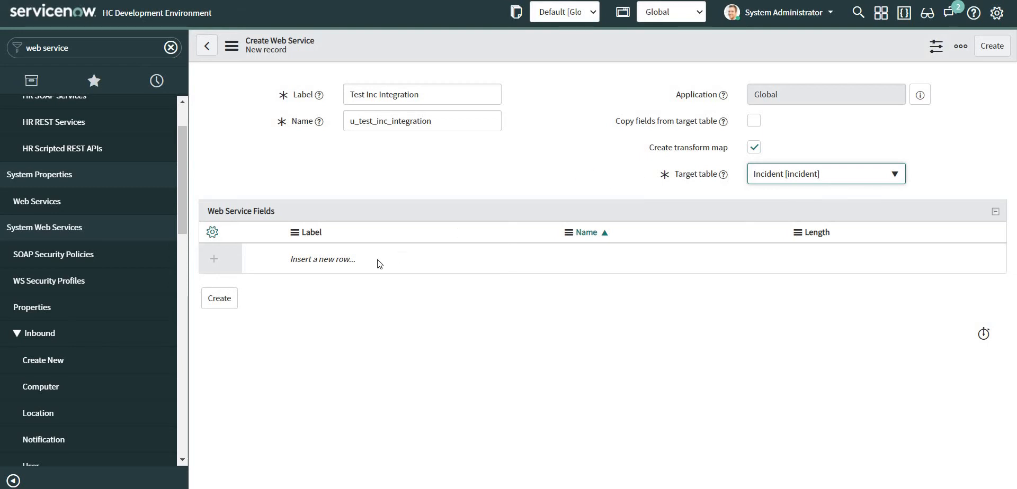
# Add the Short Description, Description and Configuration Item field rows.
pyautogui.click(348, 258)
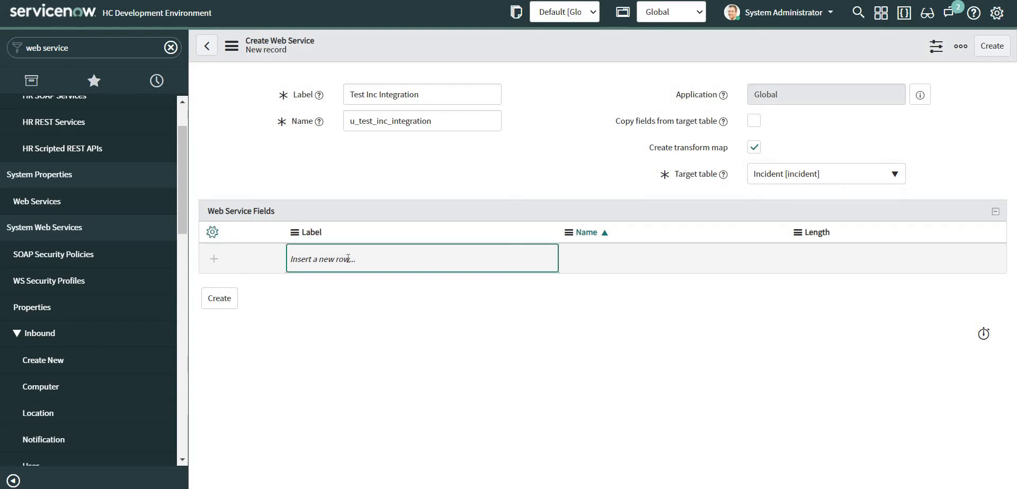
pyautogui.click(348, 259)
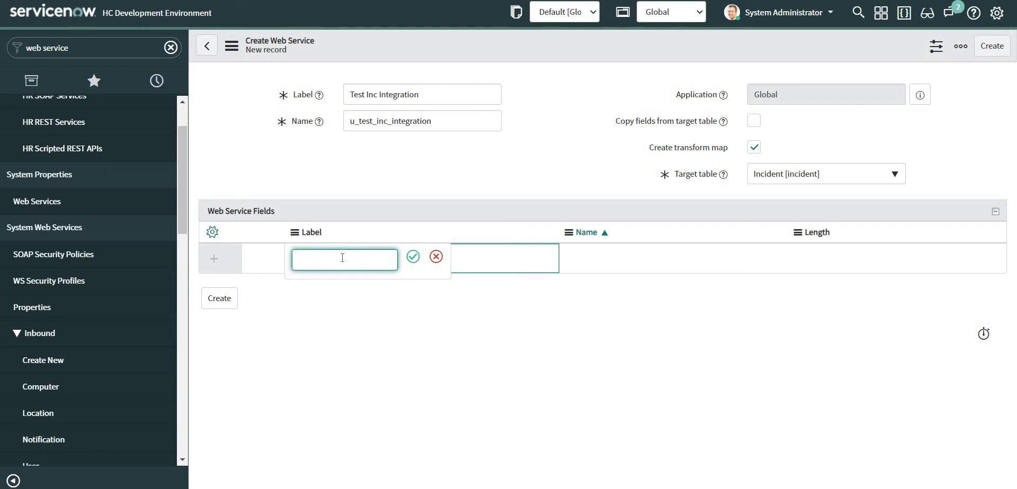
pyautogui.write('Short')
pyautogui.write('Description')
pyautogui.click(414, 257)
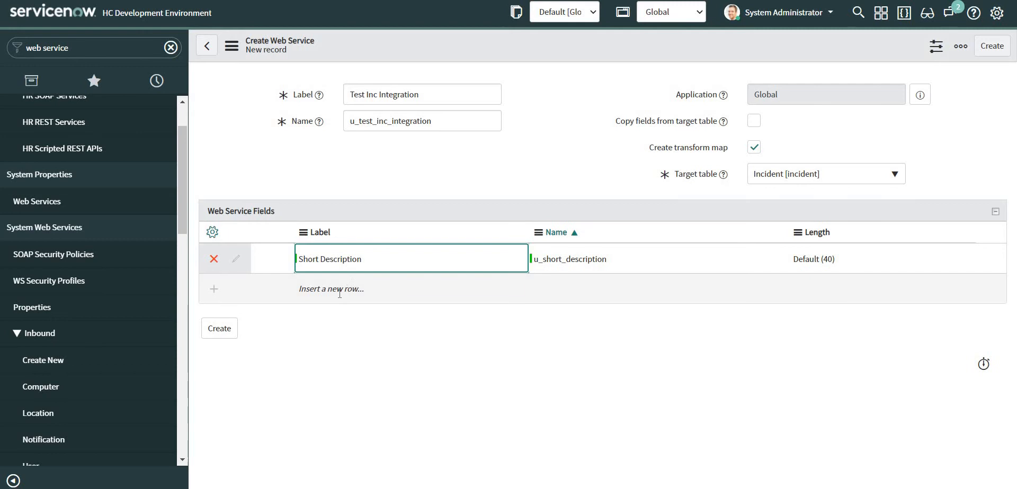
pyautogui.click(340, 293)
pyautogui.write('De')
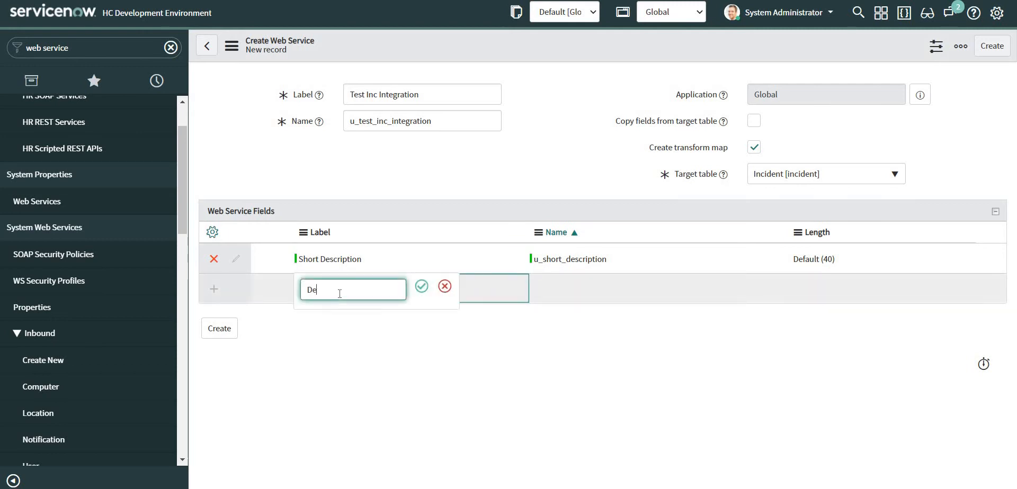
pyautogui.write('scription')
pyautogui.click(422, 286)
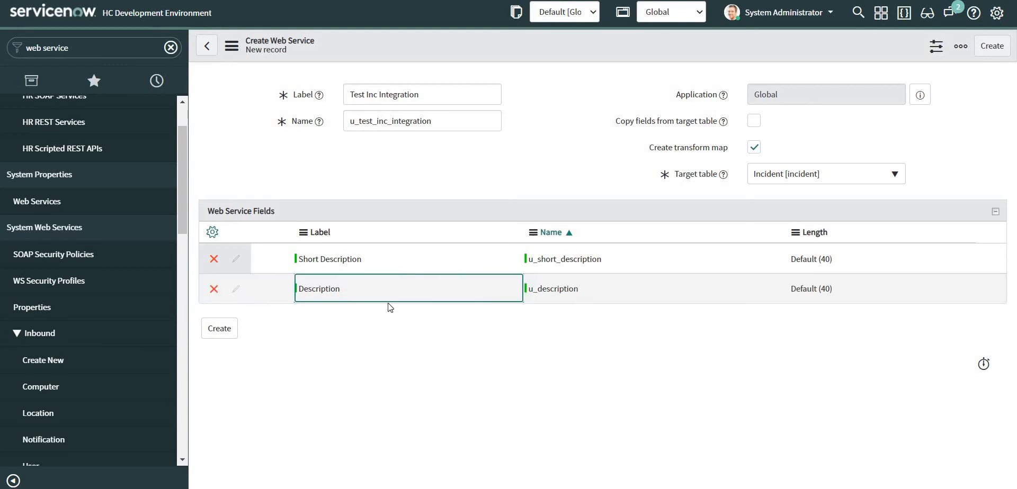
pyautogui.click(326, 320)
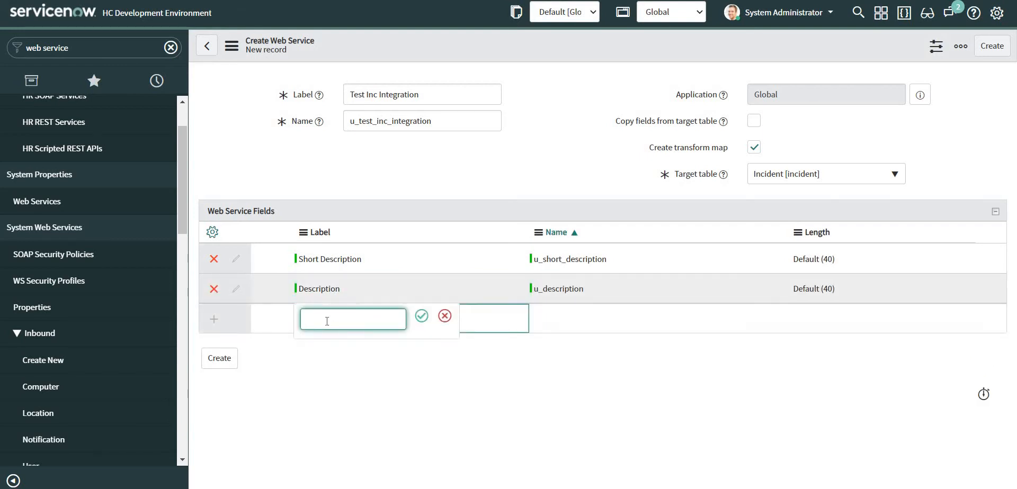
pyautogui.write('Configuration Item')
pyautogui.click(422, 316)
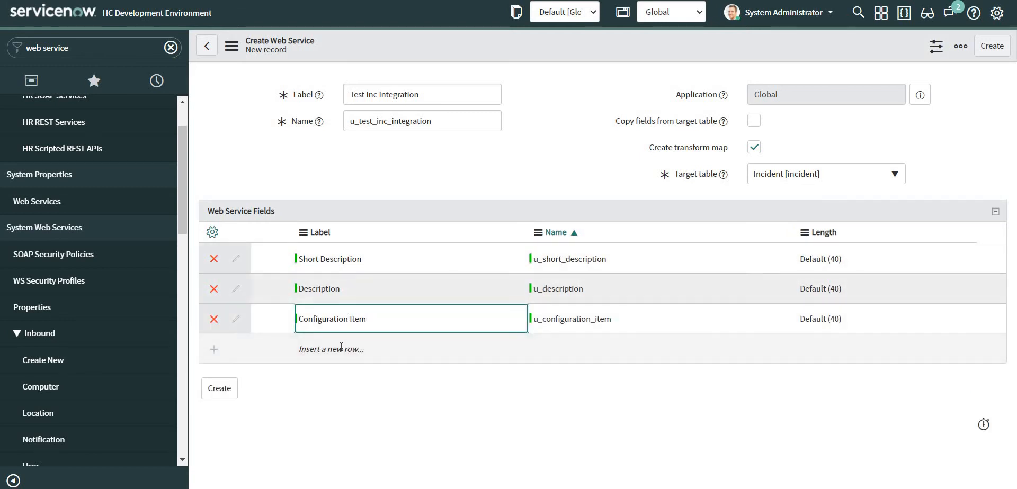
# Add the Caller and State field rows.
pyautogui.click(341, 348)
pyautogui.click(341, 347)
pyautogui.write('Caller')
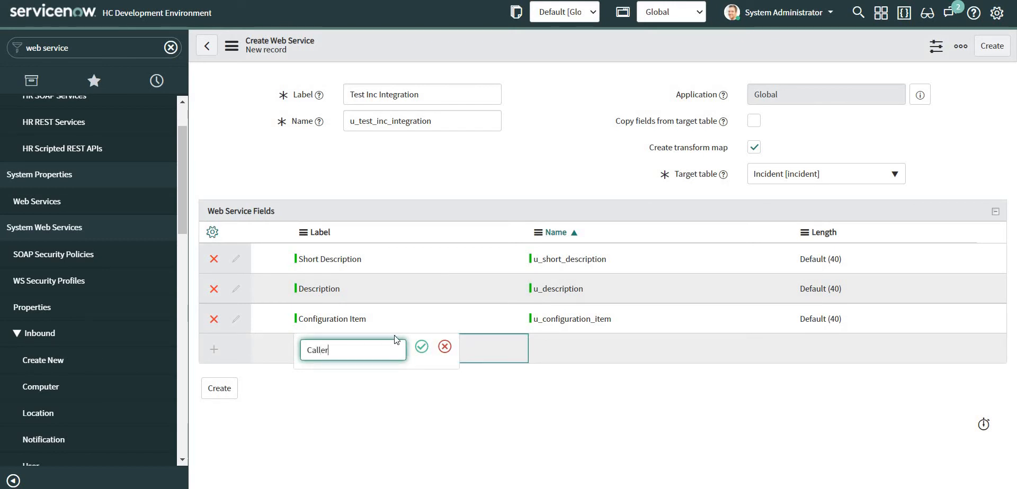
pyautogui.click(420, 347)
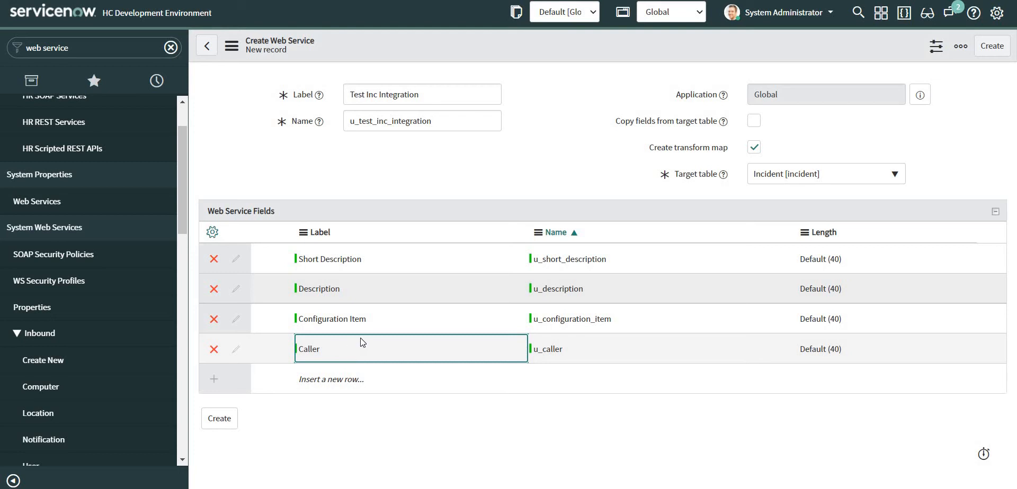
pyautogui.click(345, 380)
pyautogui.click(345, 380)
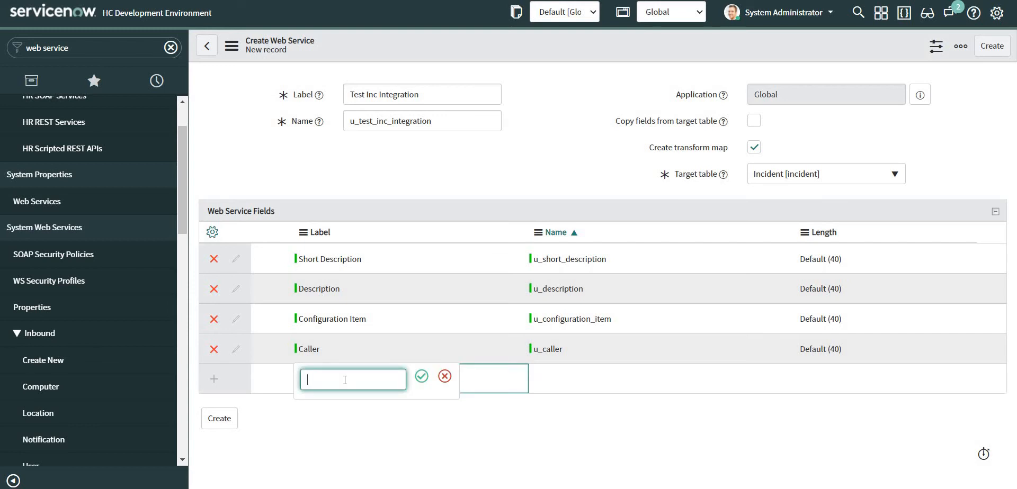
pyautogui.write('State')
pyautogui.click(421, 377)
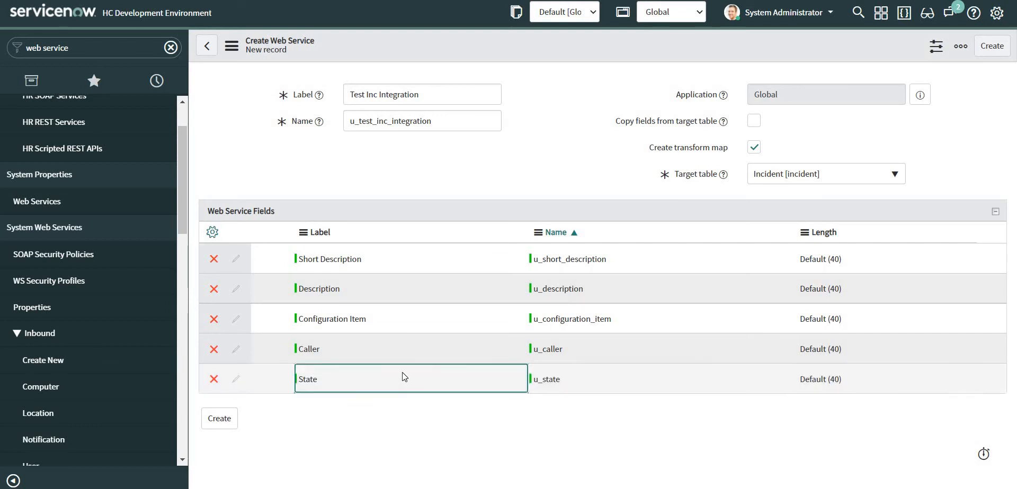
# Add the Impact and Urgency field rows, completing the seven fields.
pyautogui.doubleClick(344, 406)
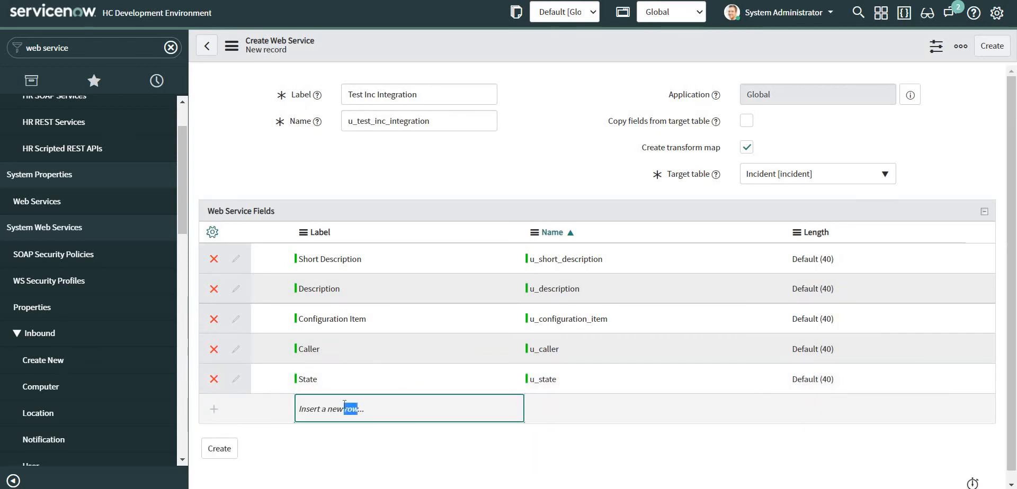
pyautogui.write('Impact')
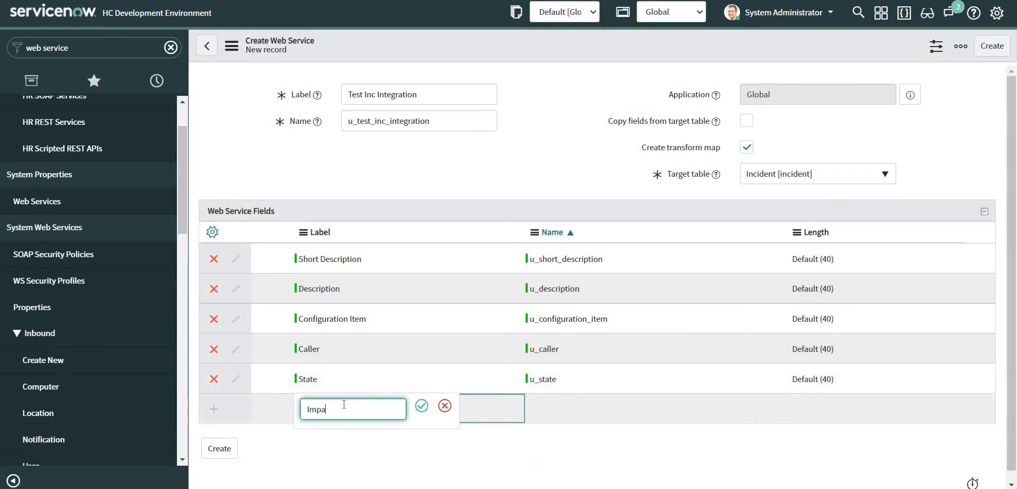
pyautogui.click(421, 406)
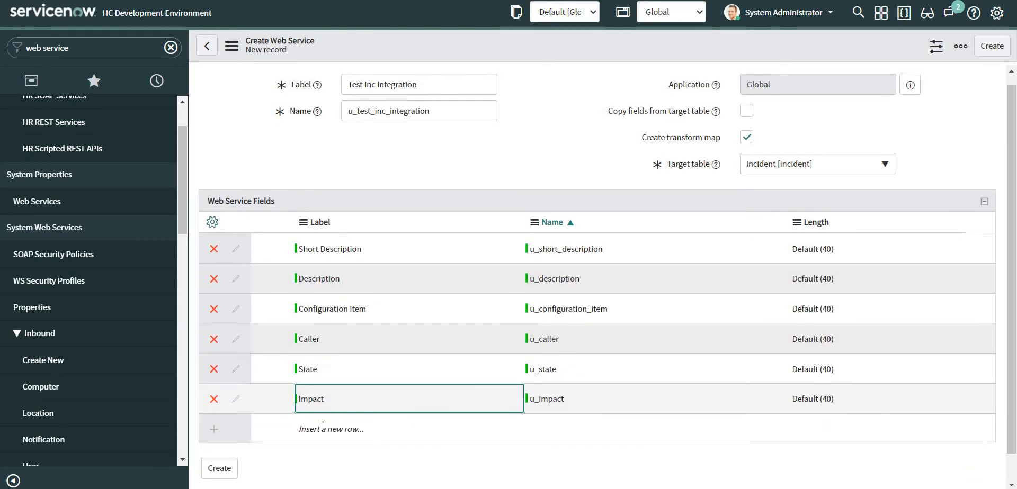
pyautogui.doubleClick(323, 426)
pyautogui.write('U')
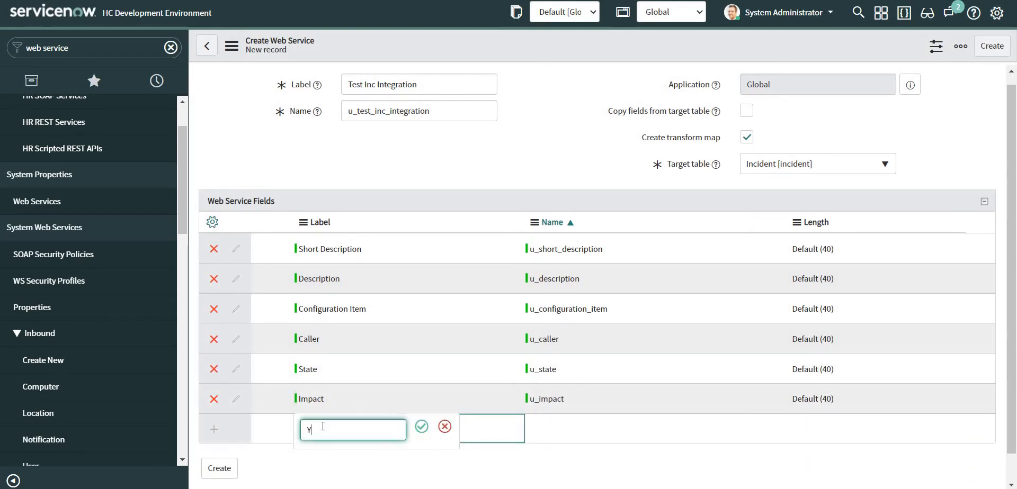
pyautogui.press('BackSpace')
pyautogui.write('Urgency')
pyautogui.click(421, 427)
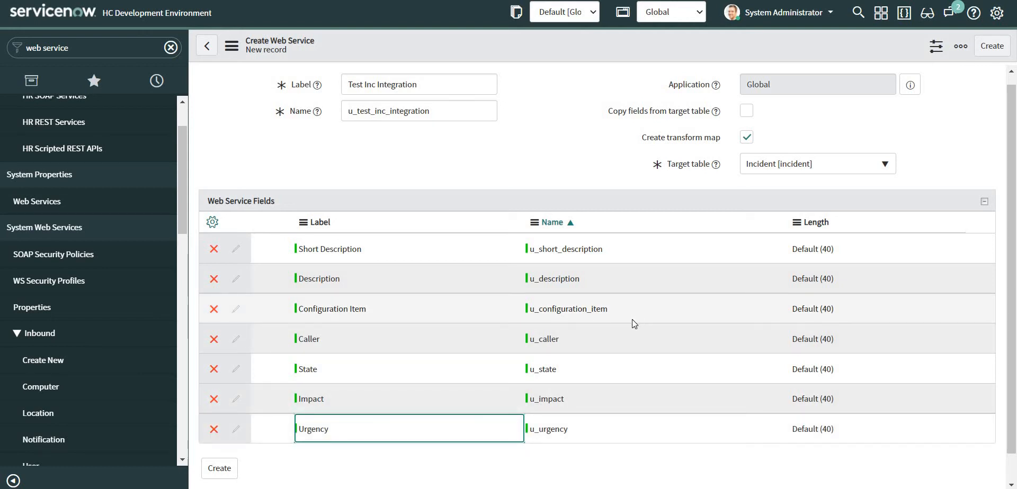
pyautogui.scroll(-1, 620, 327)
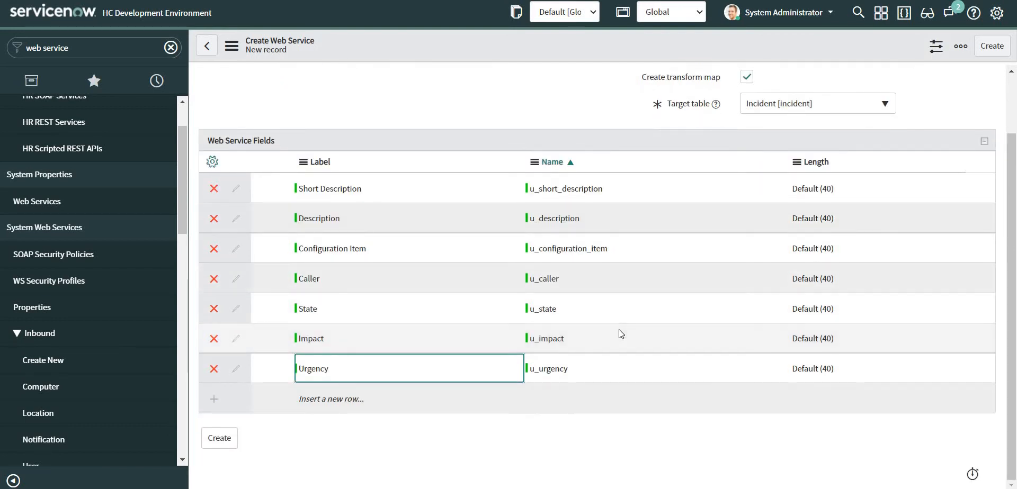
pyautogui.scroll(1, 619, 329)
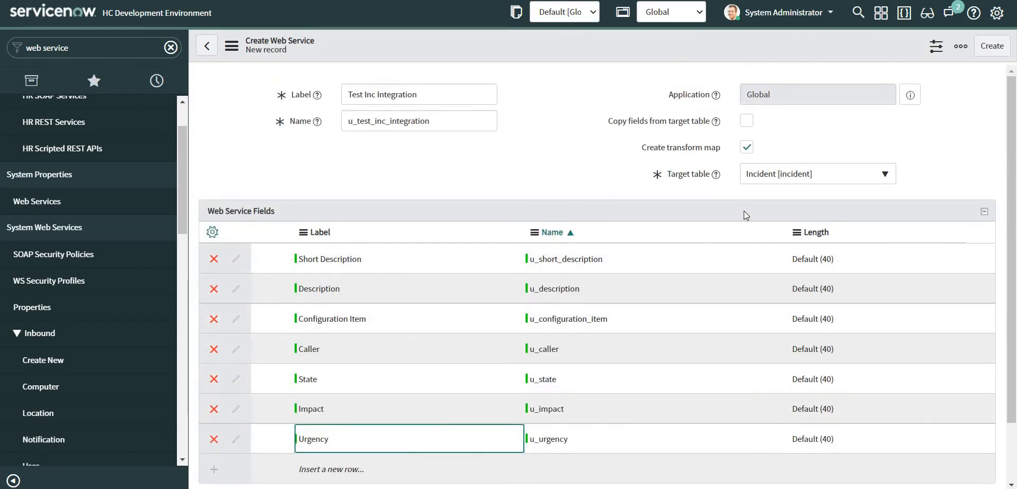
# Create the web service, then auto-map its seven u_ source fields to matching Incident fields.
pyautogui.click(993, 47)
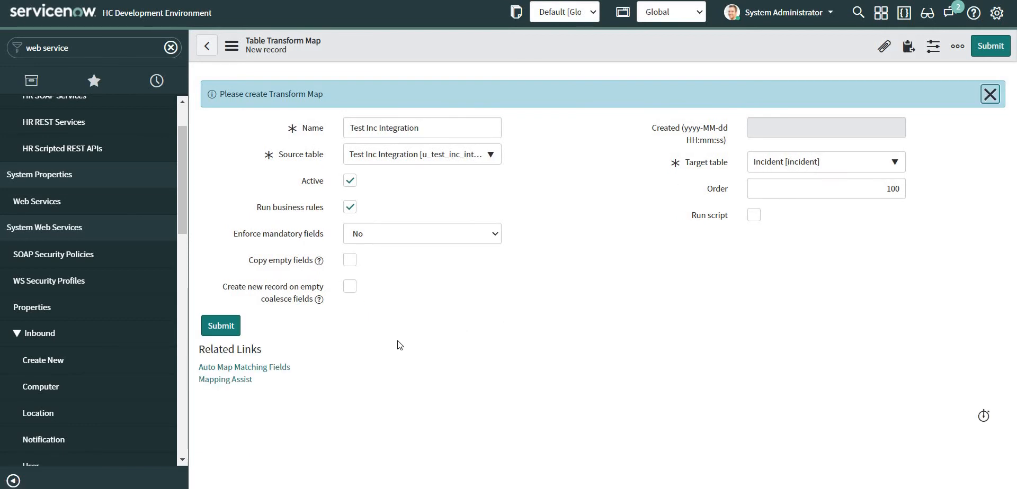
pyautogui.click(265, 368)
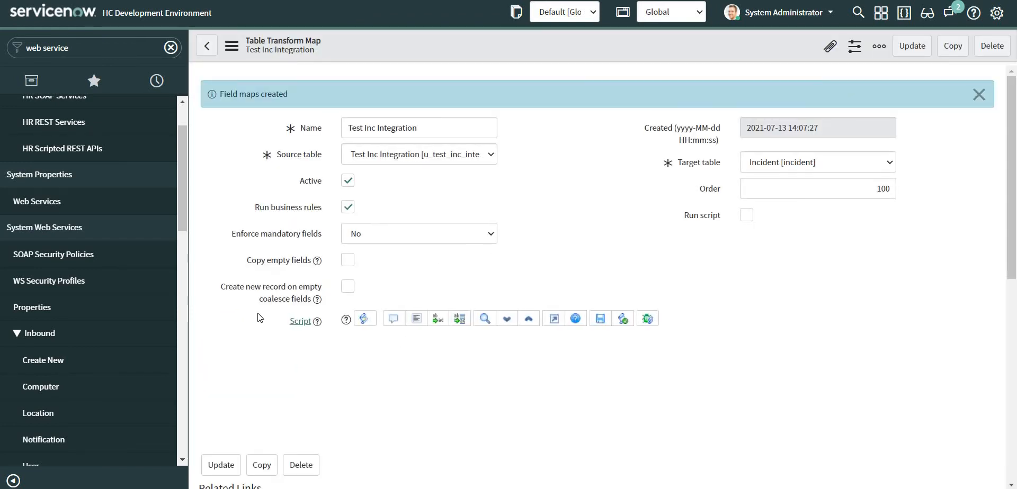
pyautogui.scroll(-6, 420, 272)
pyautogui.scroll(-3, 420, 272)
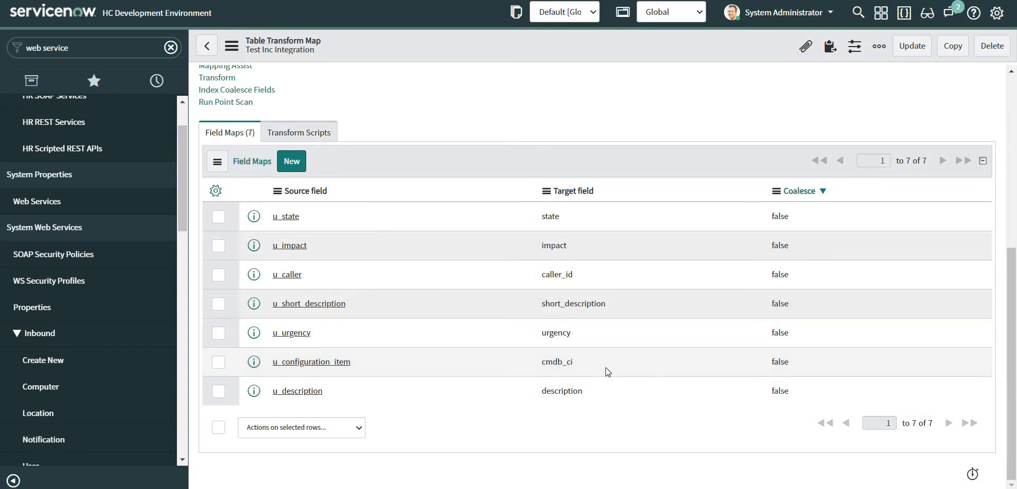
pyautogui.scroll(5, 605, 367)
pyautogui.scroll(1, 606, 369)
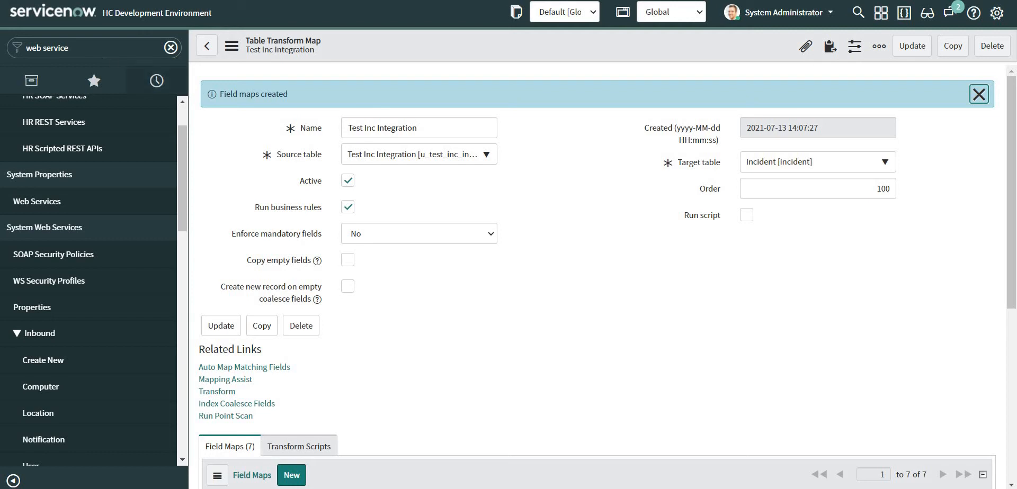
# Search the navigator for 'rest api' and open the REST API Explorer on the Table API.
pyautogui.click(101, 47)
pyautogui.write('r')
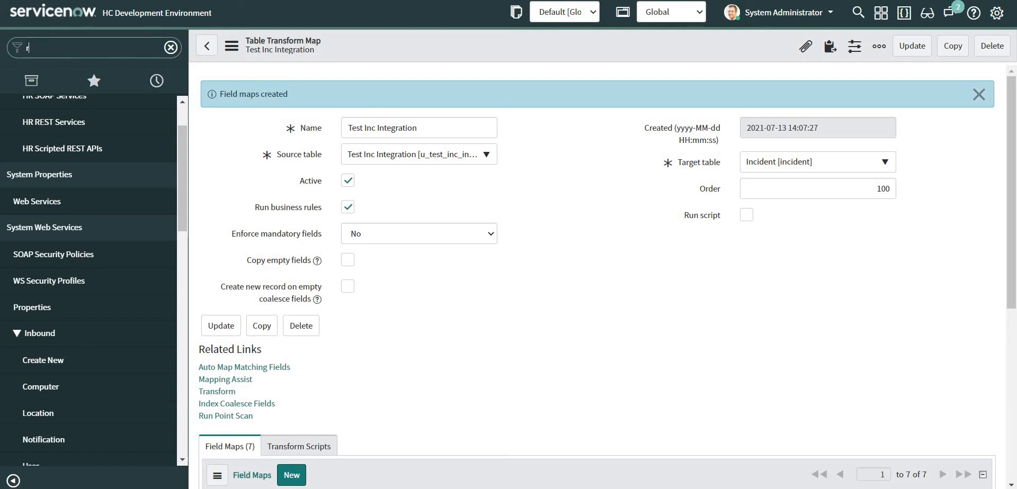
pyautogui.write('est api')
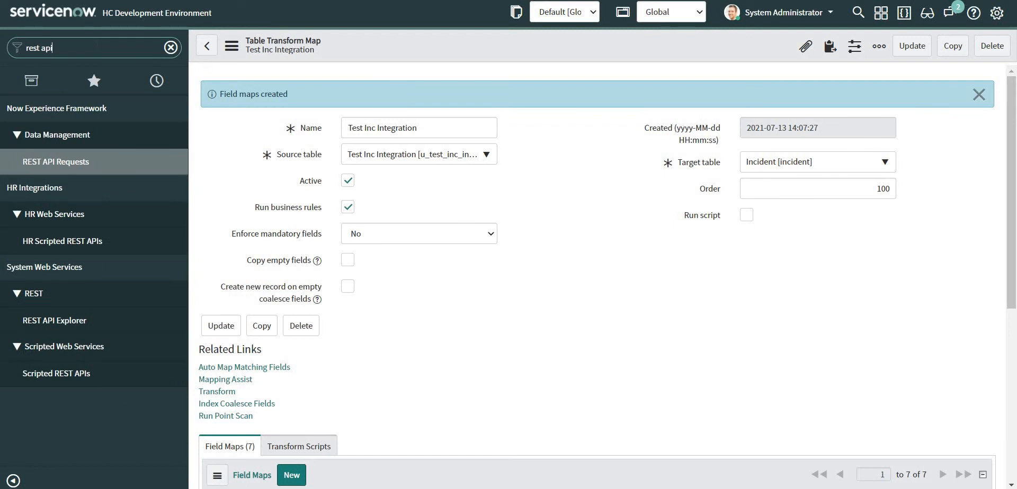
pyautogui.click(54, 320)
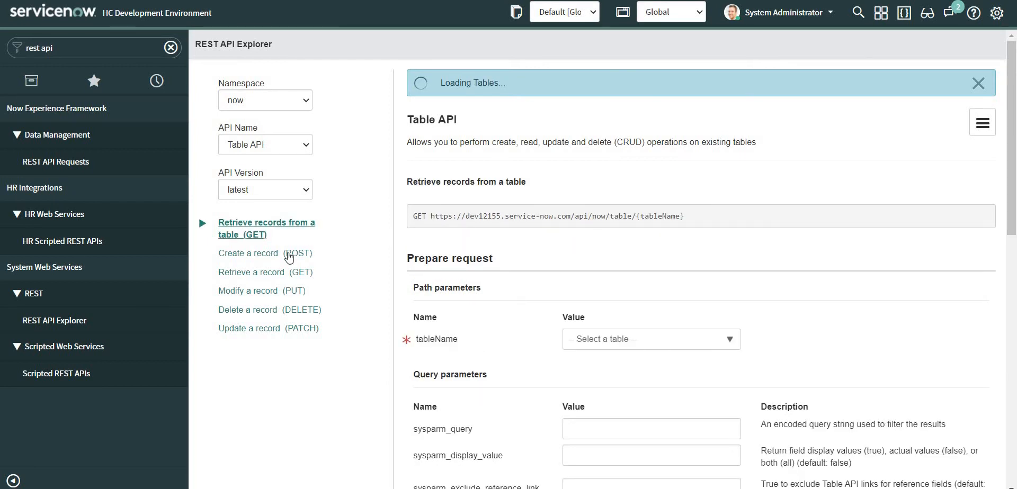
pyautogui.click(307, 254)
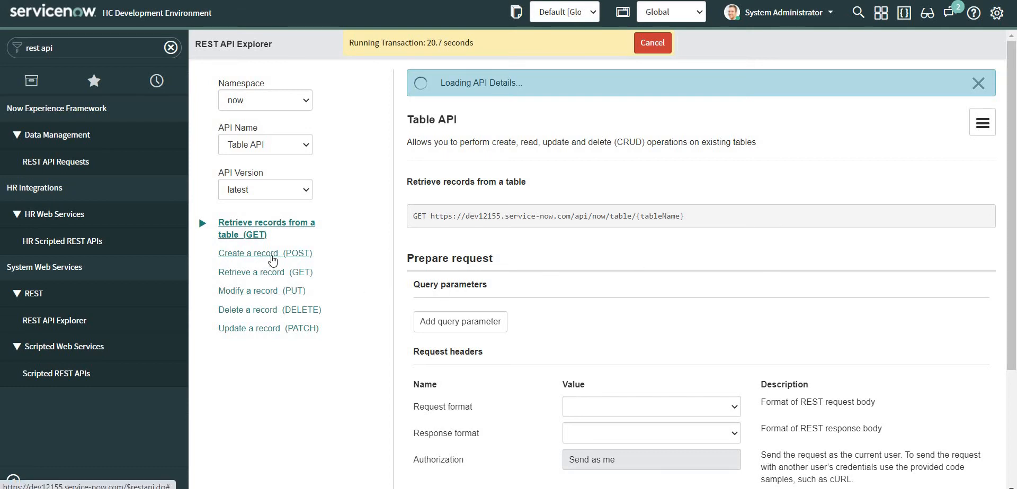
# Switch to Create a record (POST) and set tableName to Test Inc Integration.
pyautogui.click(260, 263)
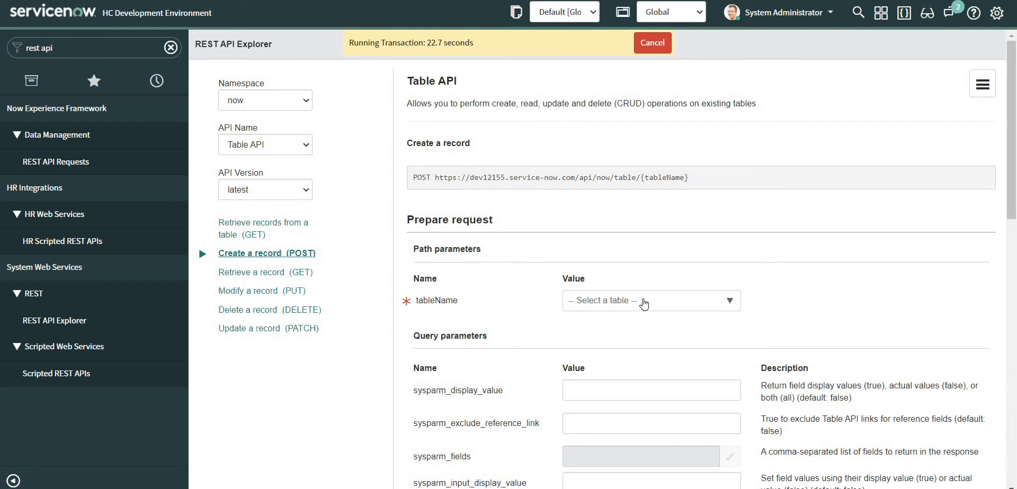
pyautogui.click(646, 300)
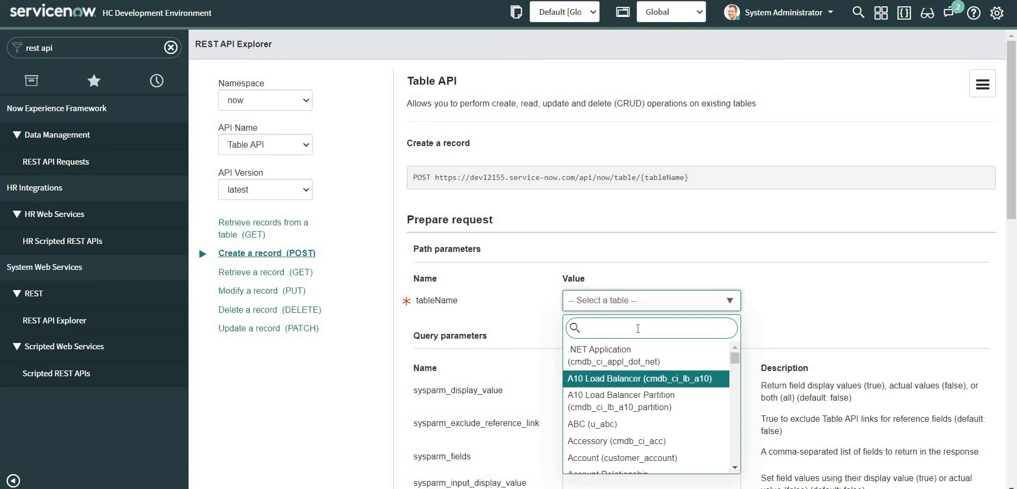
pyautogui.write('test')
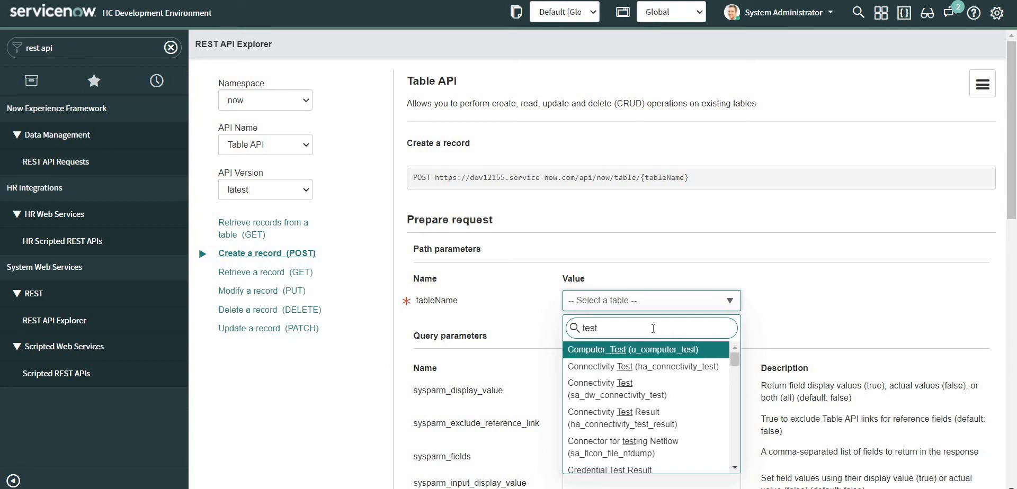
pyautogui.write(' inc')
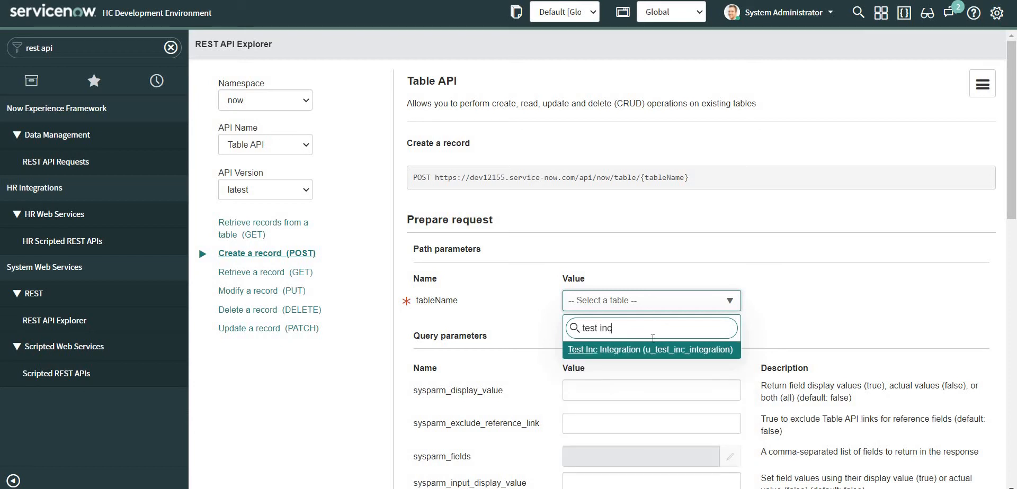
pyautogui.press('Return')
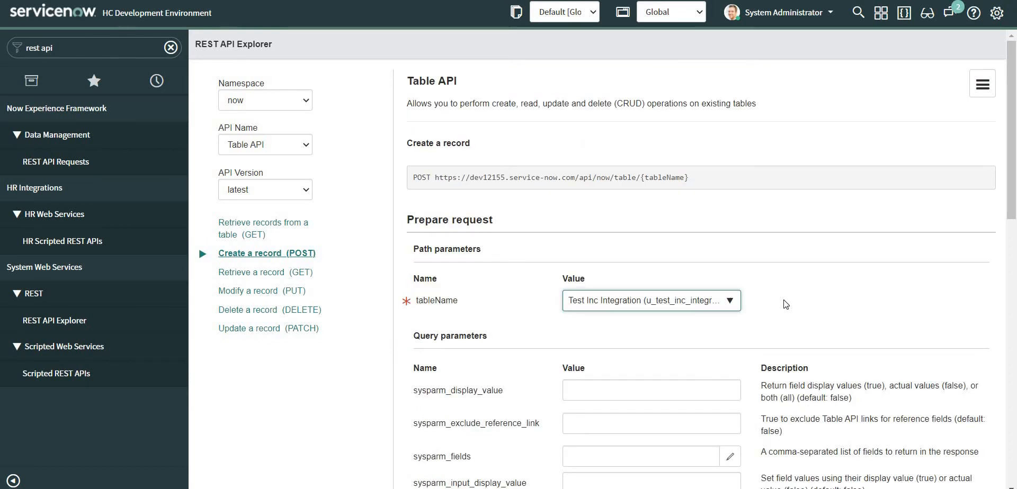
# Add a Short Description body field with value 'This is a demo ticket'.
pyautogui.scroll(-5, 784, 306)
pyautogui.scroll(-6, 592, 268)
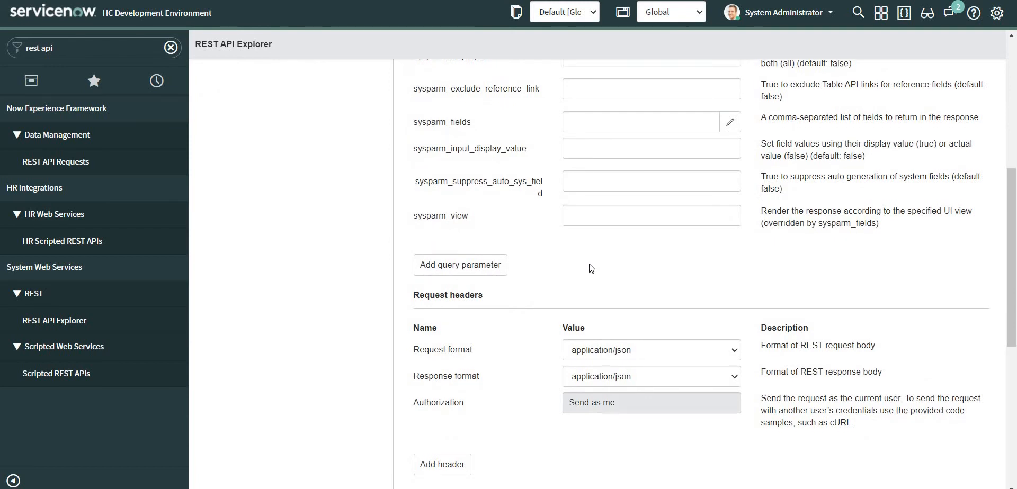
pyautogui.scroll(-3, 591, 269)
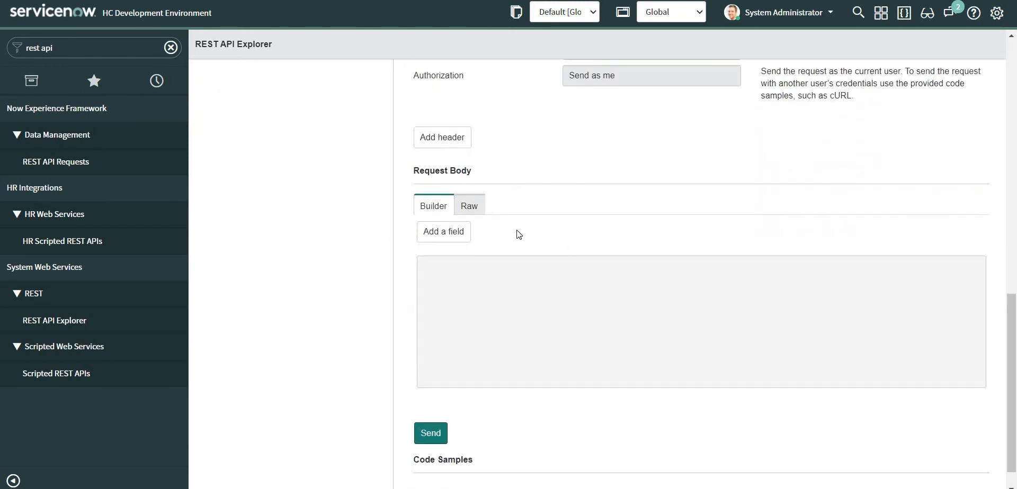
pyautogui.click(439, 236)
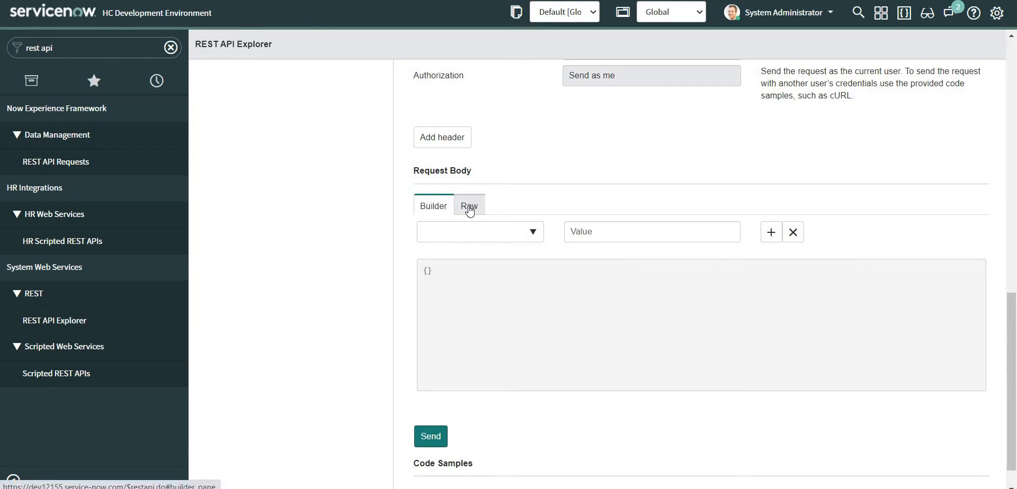
pyautogui.click(479, 234)
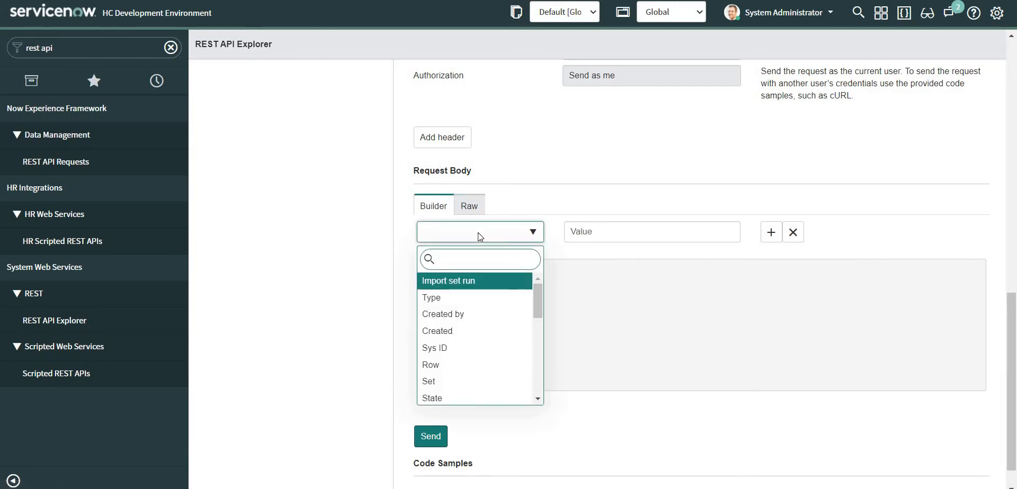
pyautogui.write('short')
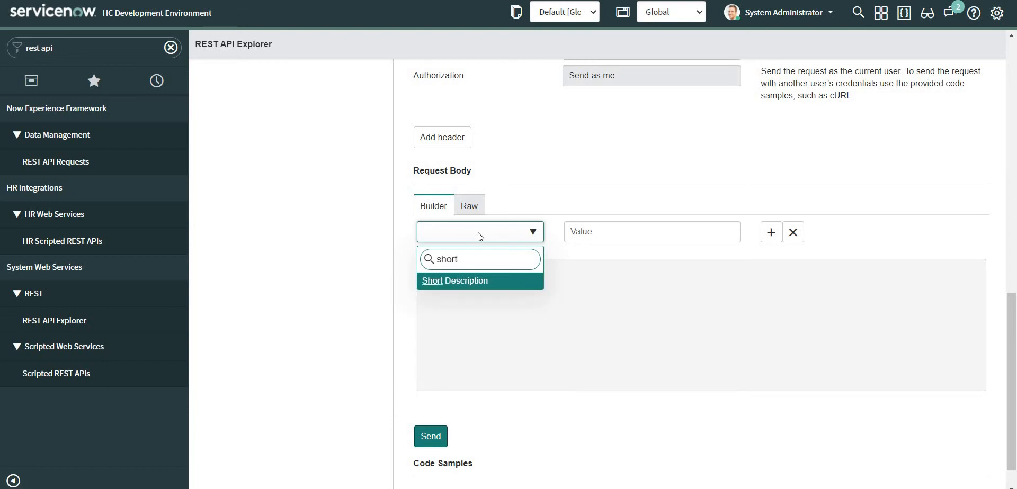
pyautogui.click(479, 283)
pyautogui.click(609, 232)
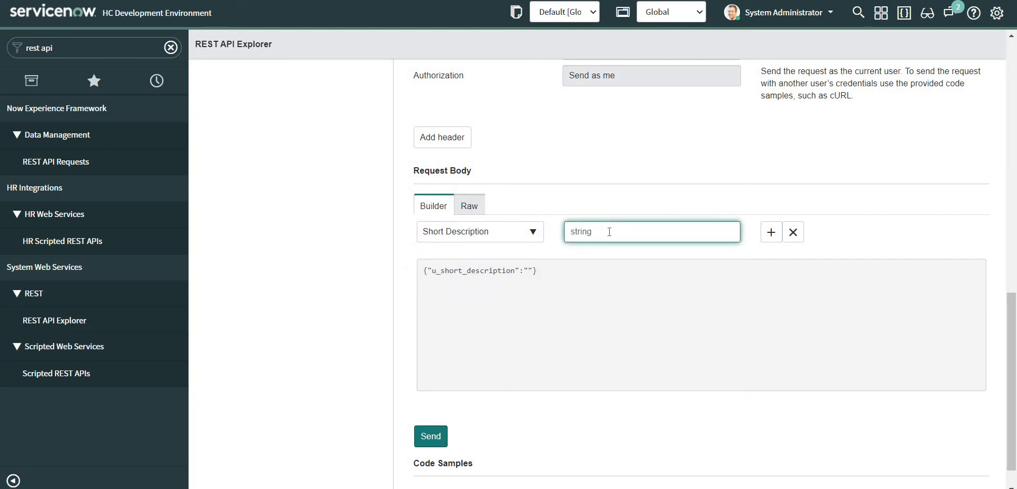
pyautogui.write('This is a demo ticket')
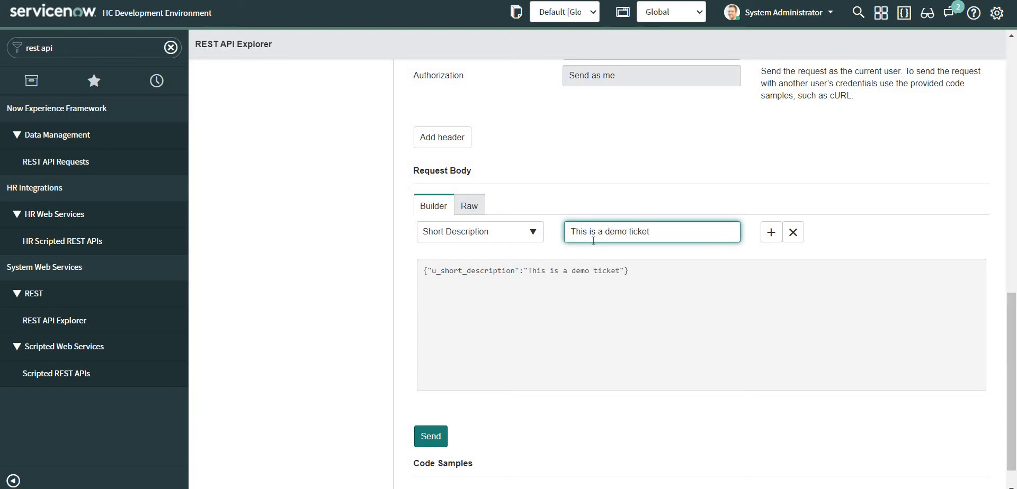
# Add a Description body field with value 'This is a demo ticket created via postman'.
pyautogui.click(770, 232)
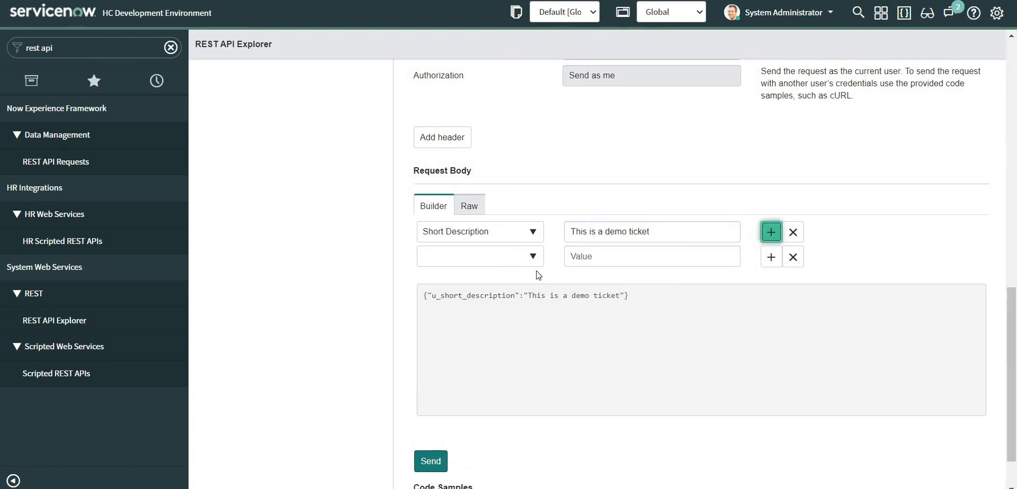
pyautogui.click(469, 258)
pyautogui.write('desc')
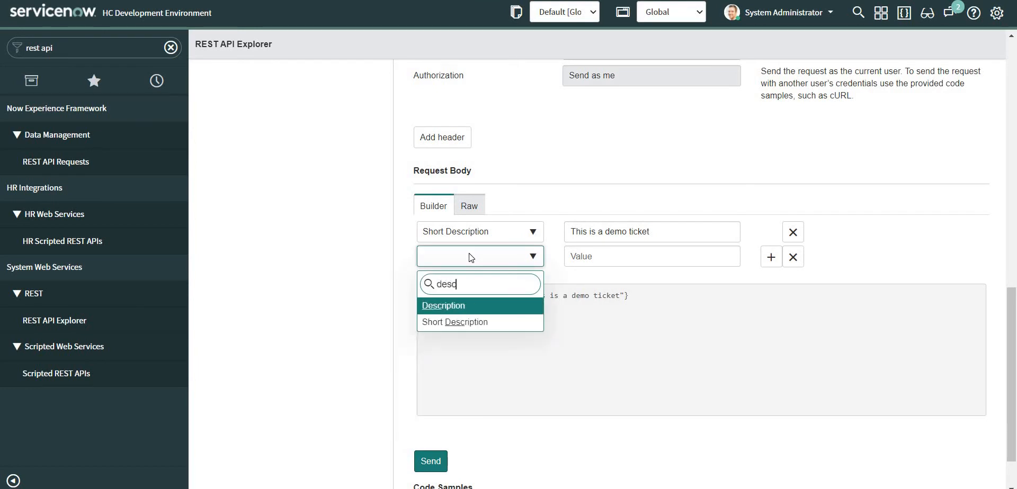
pyautogui.click(468, 306)
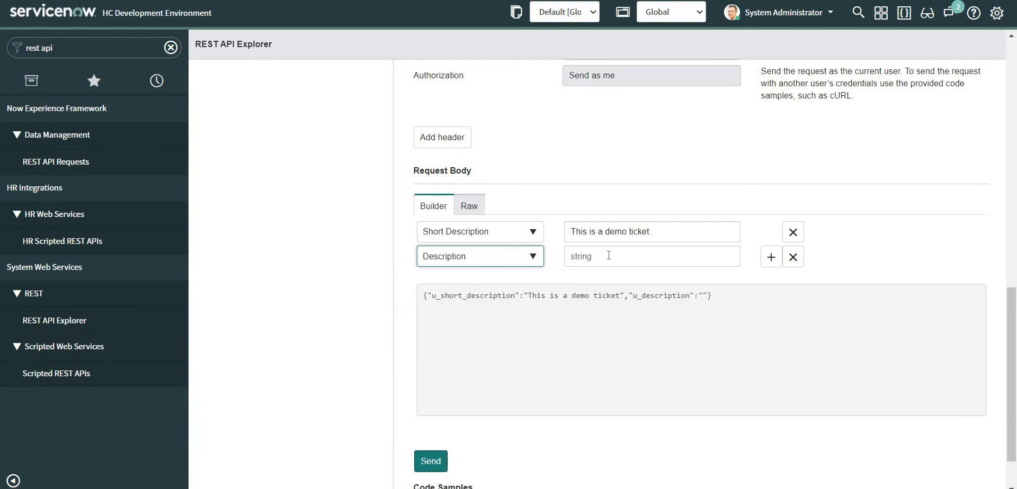
pyautogui.click(608, 255)
pyautogui.write('This i')
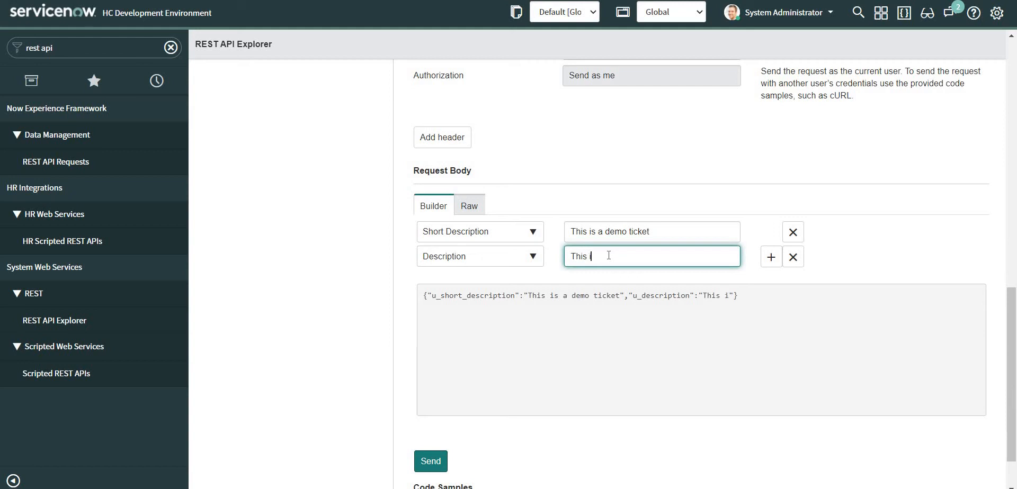
pyautogui.write('s a demo ticket create')
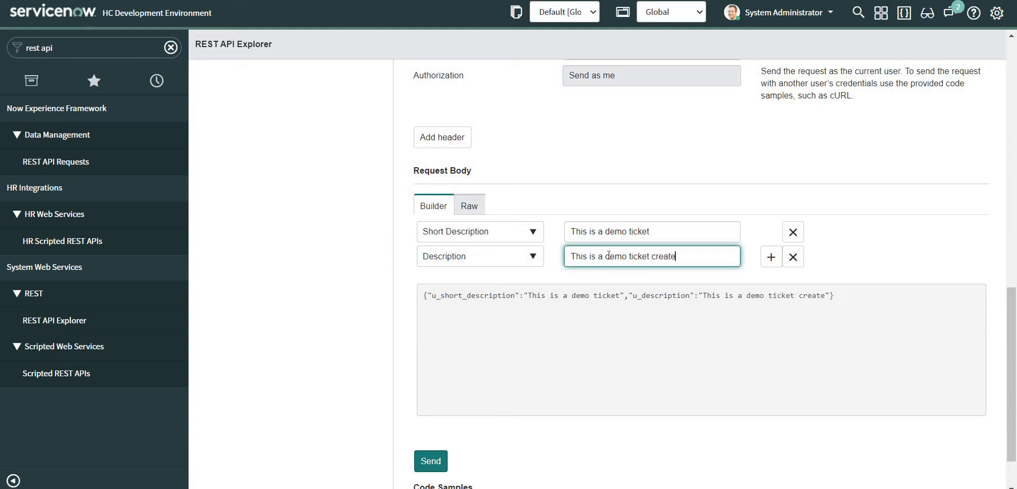
pyautogui.write('d via postman')
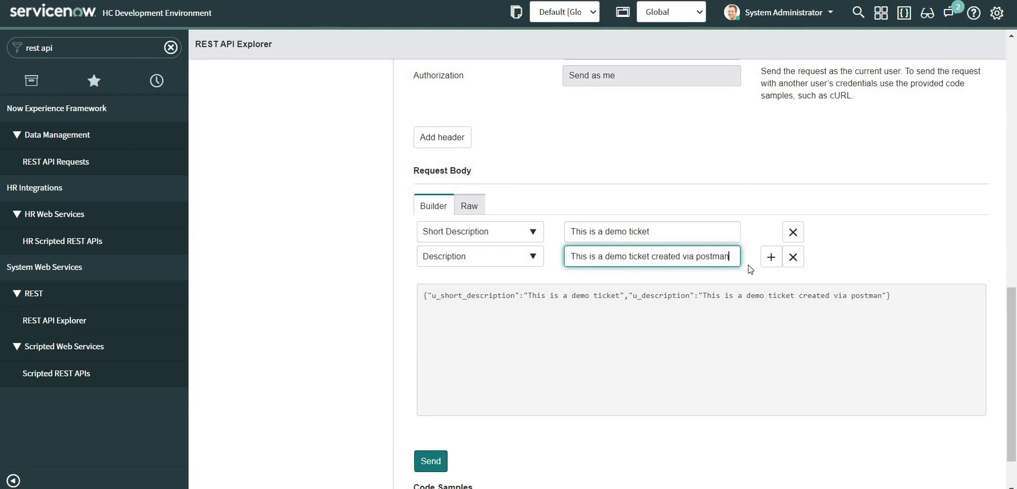
pyautogui.click(772, 259)
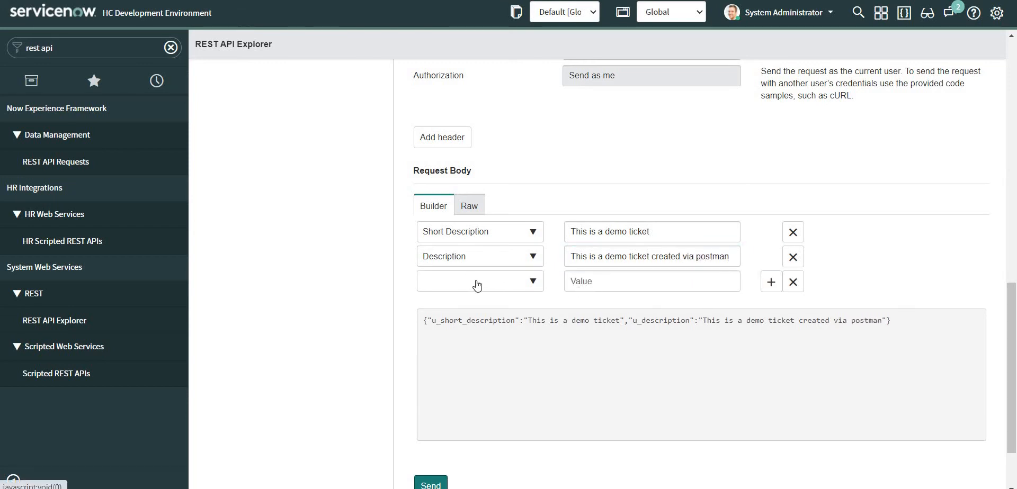
# Set the new body row to Impact with value 2.
pyautogui.click(480, 283)
pyautogui.write('impact')
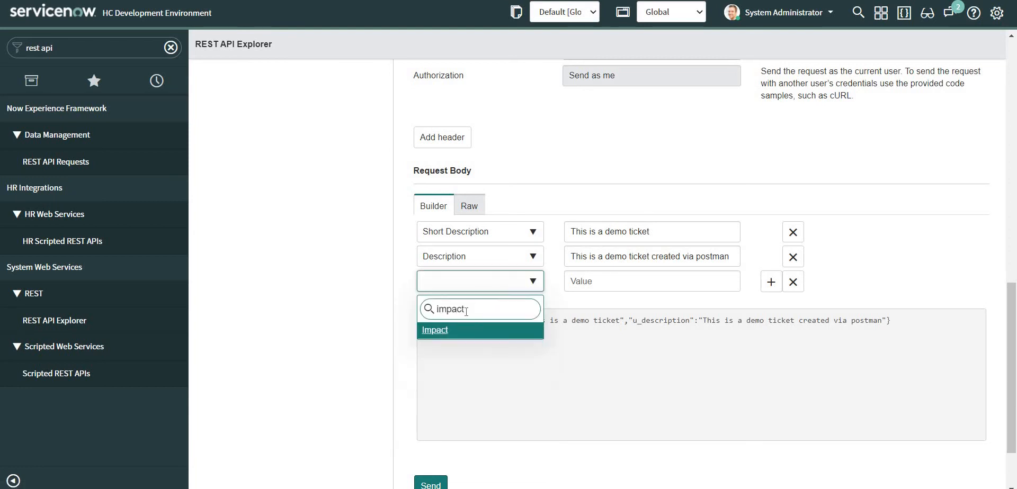
pyautogui.click(463, 332)
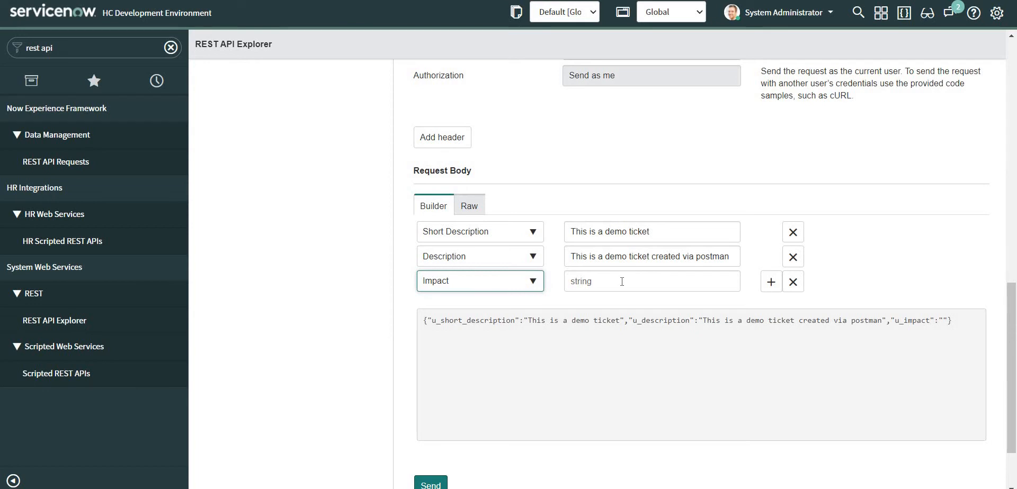
pyautogui.click(622, 282)
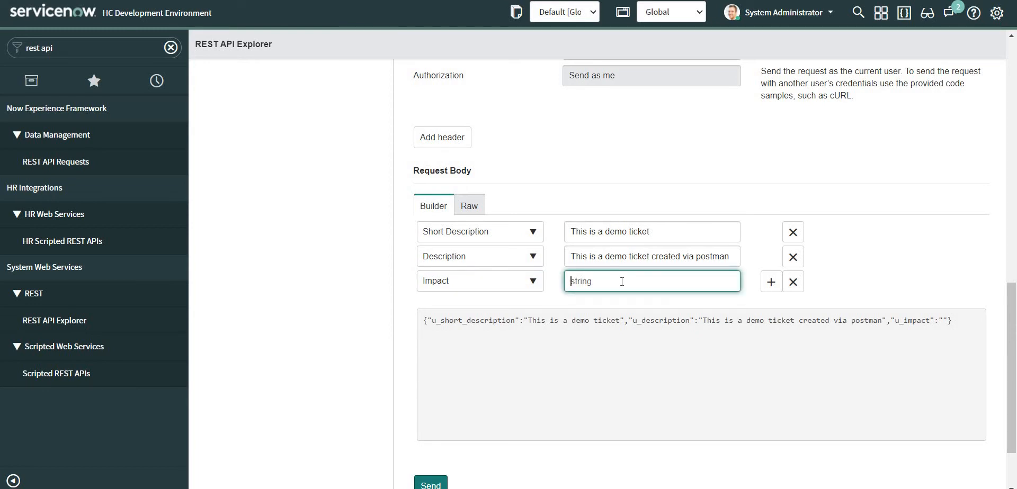
pyautogui.write('2')
# Add an Urgency row with value 1 and remove the extra empty row.
pyautogui.click(769, 283)
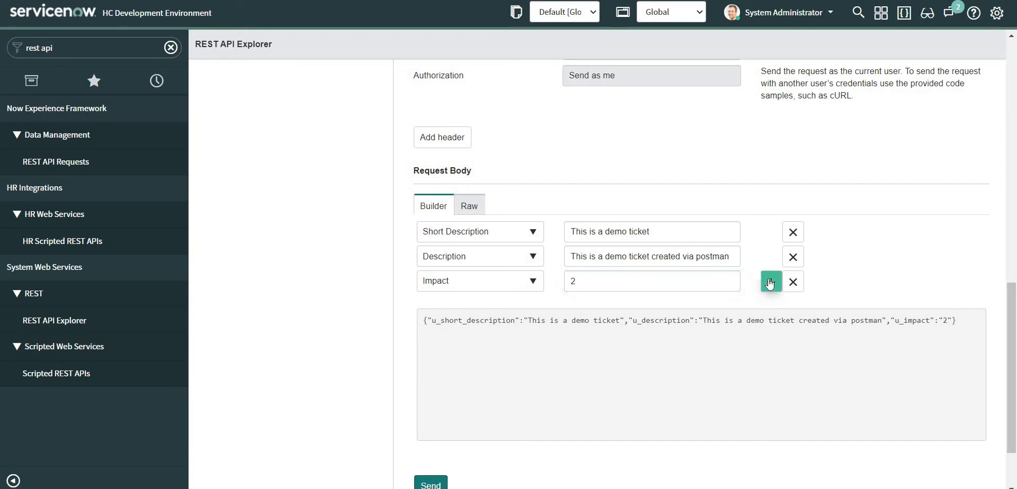
pyautogui.click(493, 307)
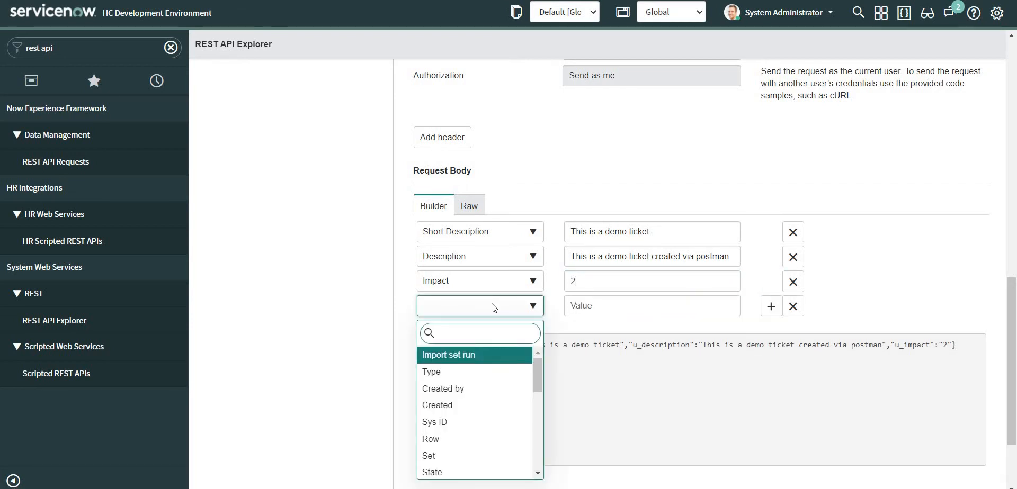
pyautogui.write('urgenc')
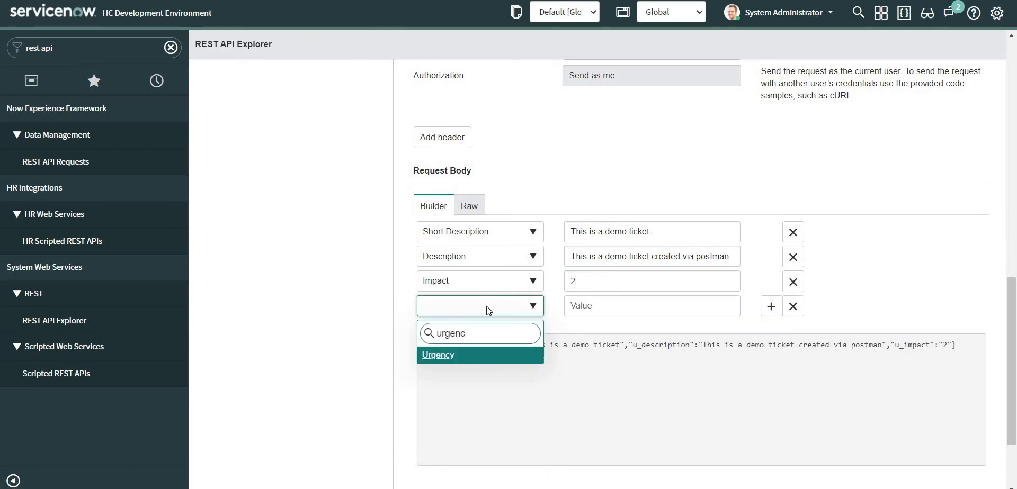
pyautogui.click(456, 356)
pyautogui.click(605, 307)
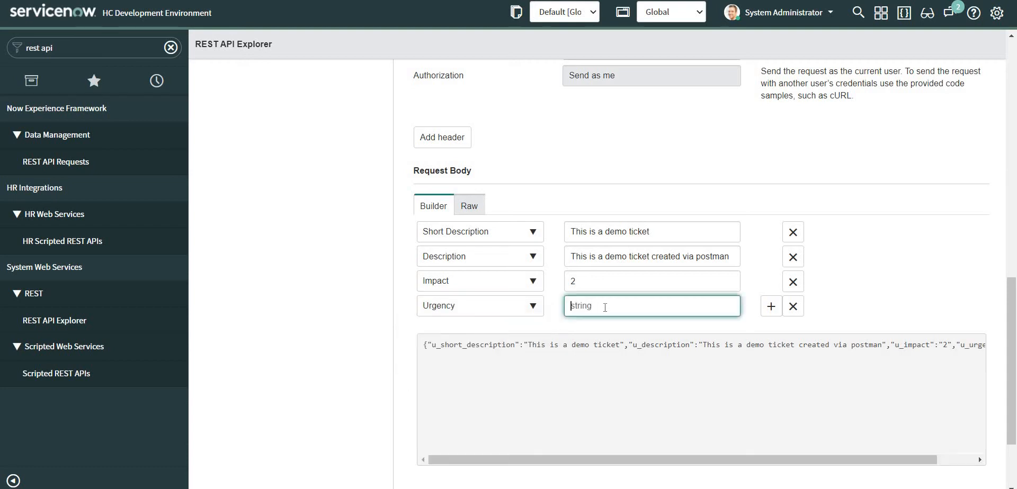
pyautogui.write('1')
pyautogui.click(771, 307)
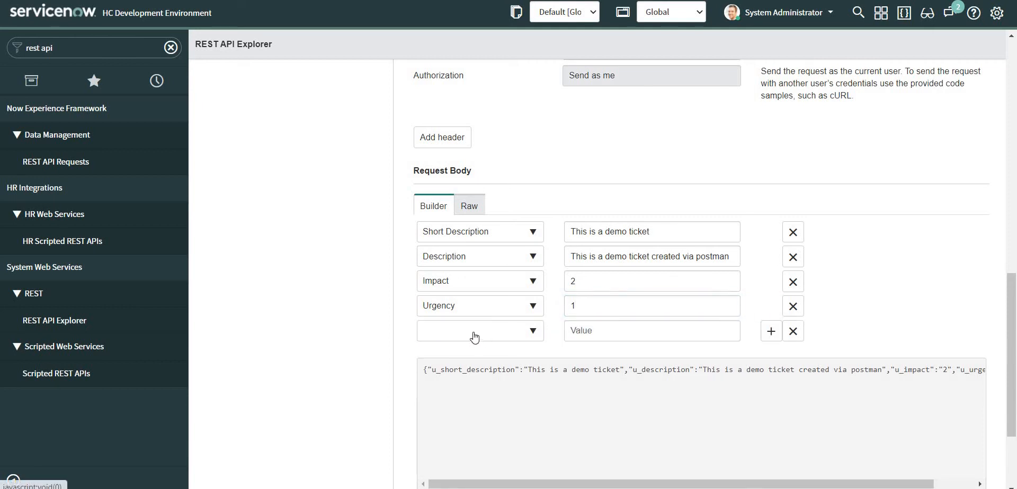
pyautogui.click(794, 331)
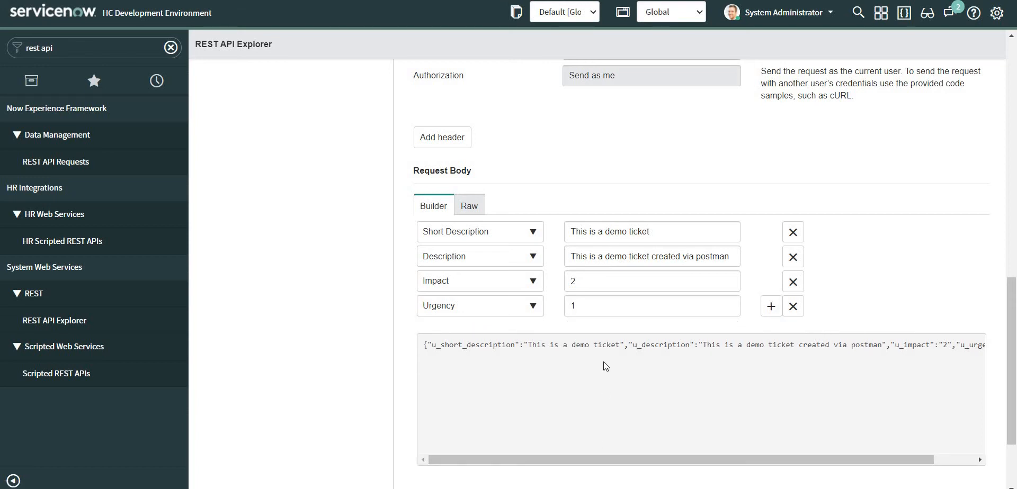
pyautogui.scroll(10, 602, 362)
pyautogui.scroll(3, 615, 246)
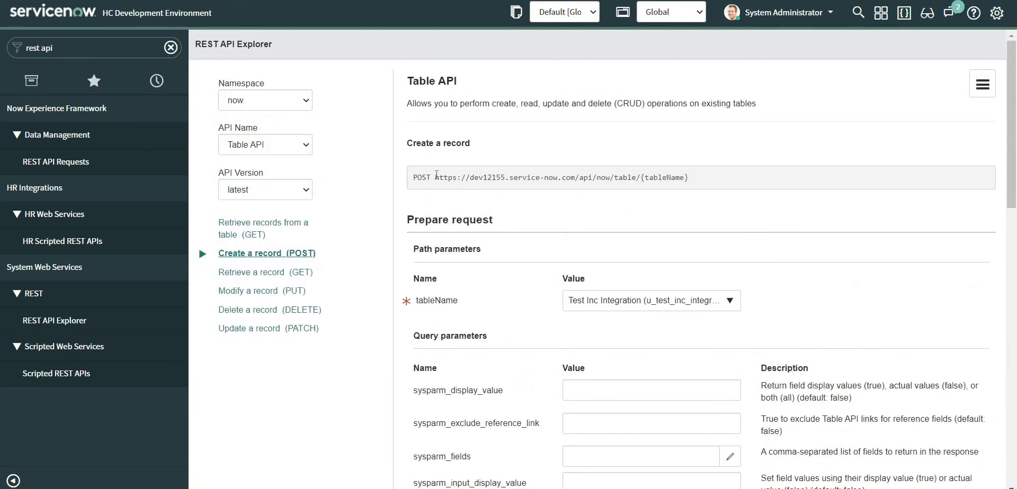
# Copy the POST URL up to 'table/' and switch to Postman.
pyautogui.moveTo(435, 177); pyautogui.dragTo(642, 179)
pyautogui.hotkey('ctrl', 'c')
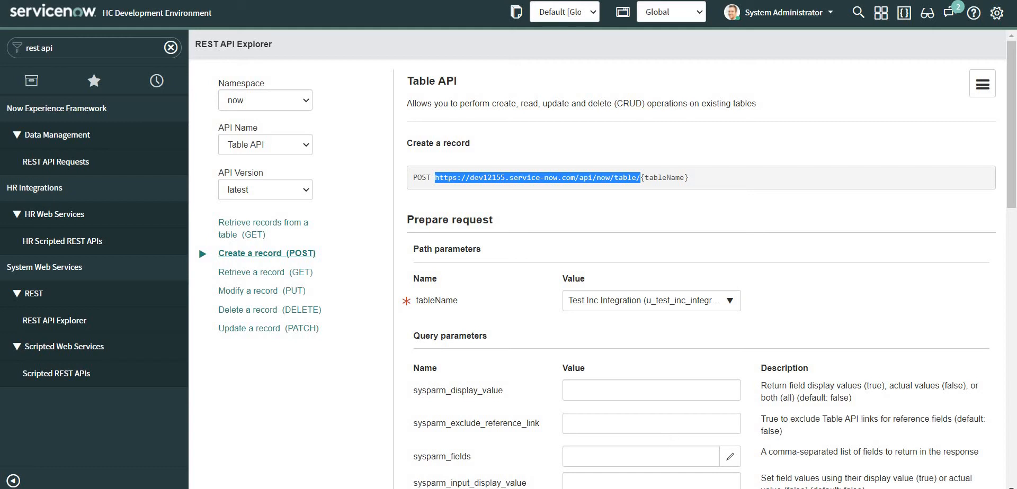
pyautogui.hotkey('alt', 'Tab')
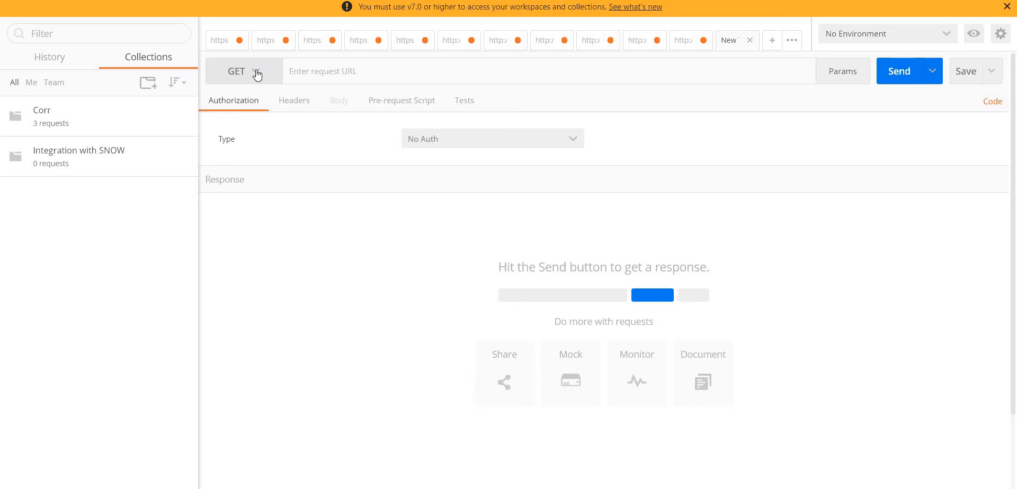
# Make a POST request to the pasted base URL ending in u_test_inc_integration.
pyautogui.click(257, 75)
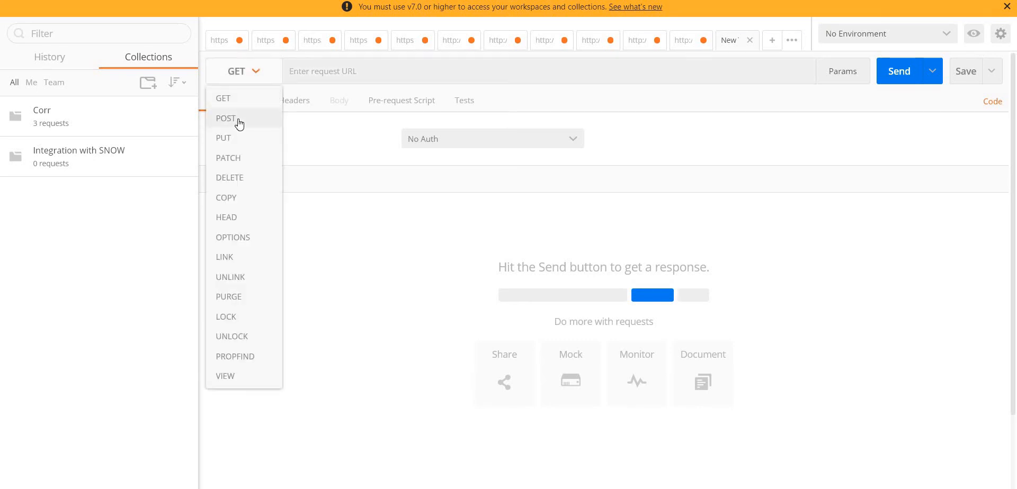
pyautogui.click(238, 120)
pyautogui.click(370, 69)
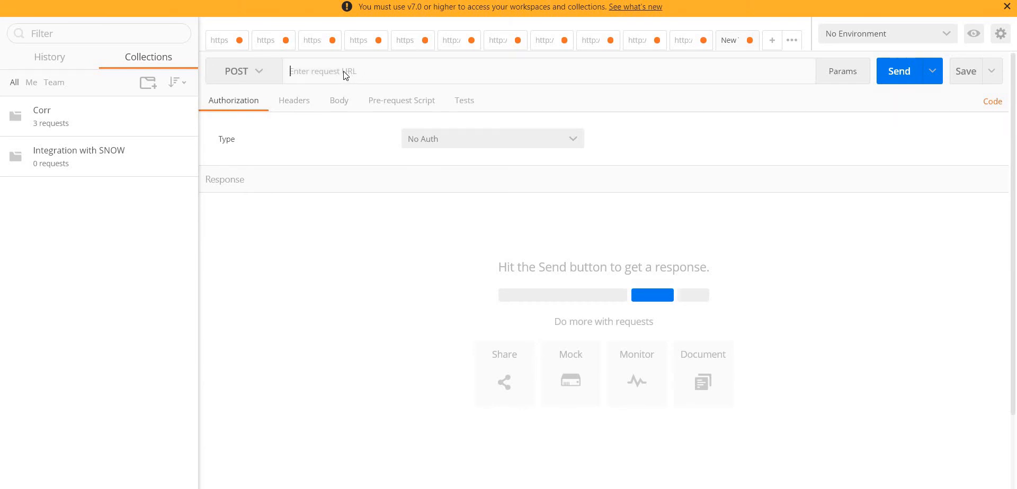
pyautogui.hotkey('ctrl', 'v')
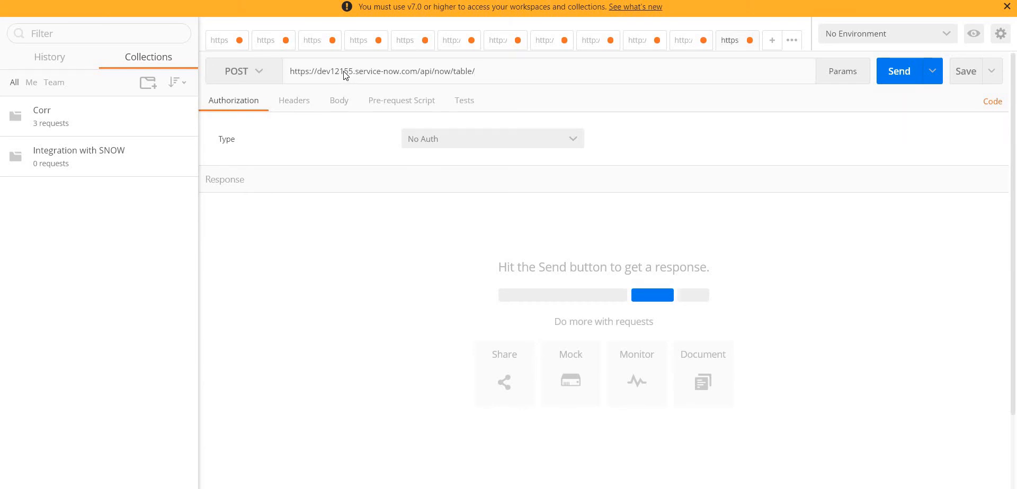
pyautogui.write('u_test_inc_integration')
# Set authorization to Basic Auth and clear the prefilled username.
pyautogui.click(443, 141)
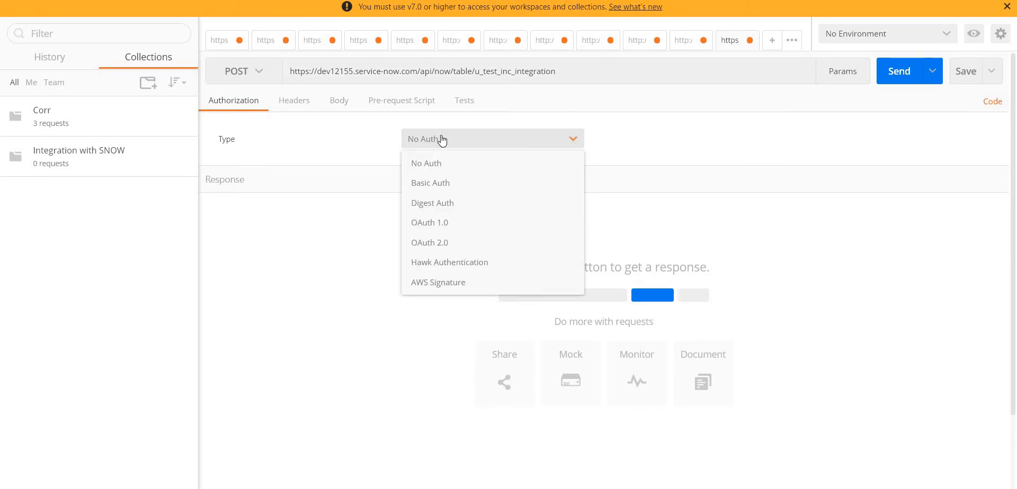
pyautogui.click(436, 182)
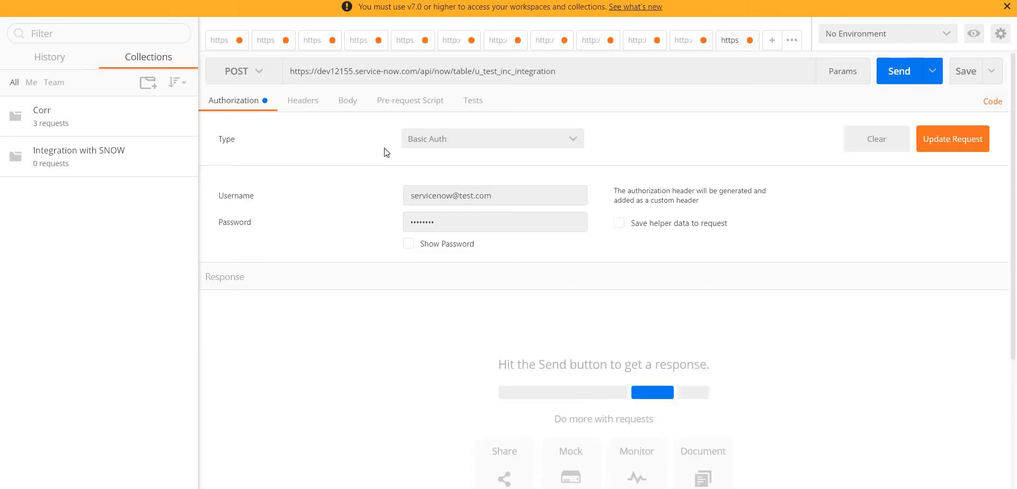
pyautogui.click(490, 196)
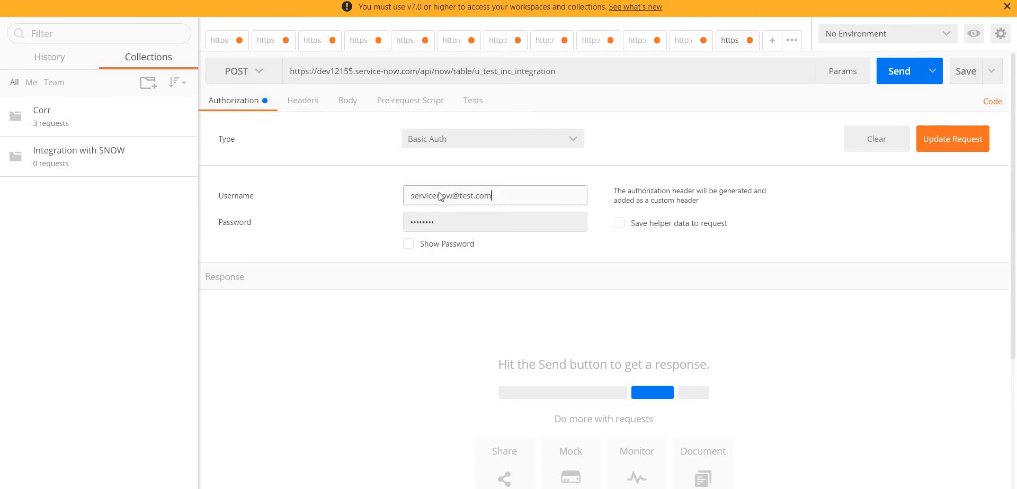
pyautogui.moveTo(491, 196); pyautogui.dragTo(350, 197)
pyautogui.press('BackSpace')
# Set Postman's request body to raw JSON (application/json) and undo the accidental paste so the editor stays empty.
pyautogui.click(346, 103)
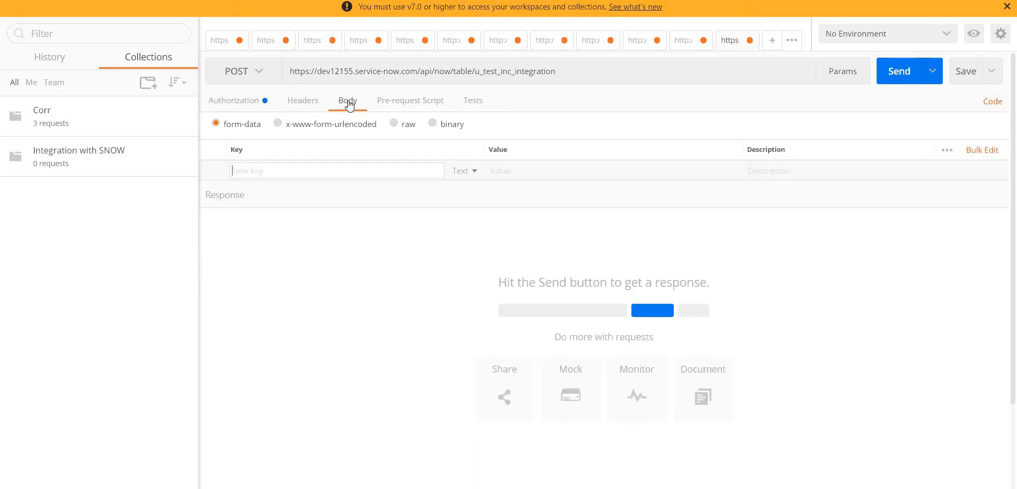
pyautogui.click(394, 125)
pyautogui.click(501, 128)
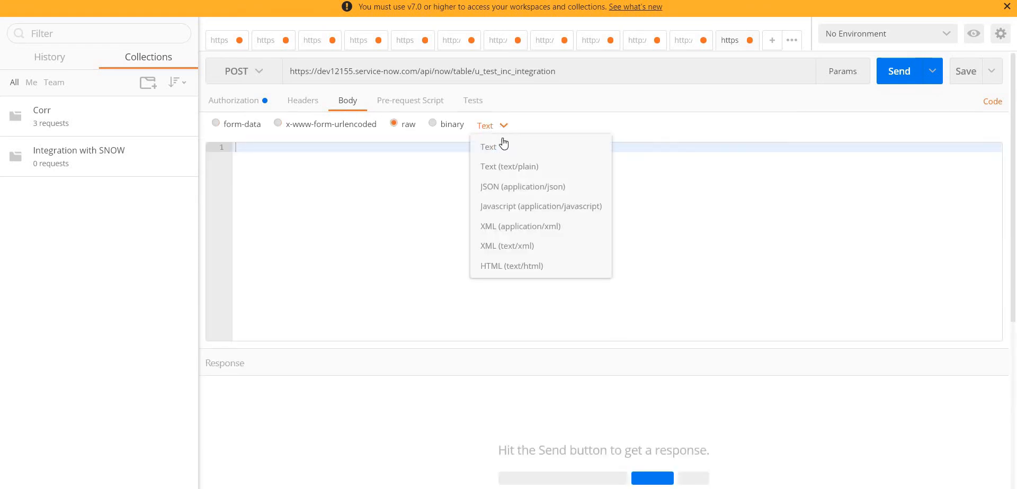
pyautogui.click(514, 187)
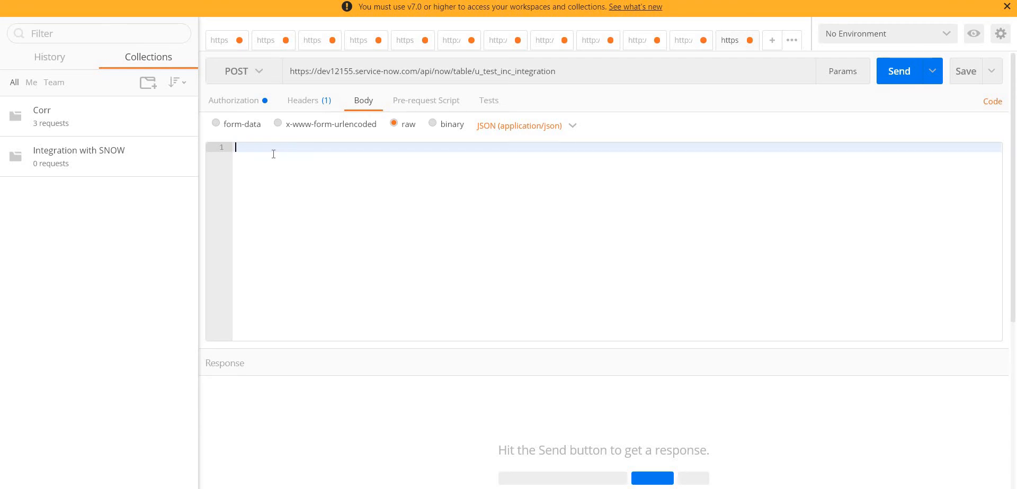
pyautogui.hotkey('ctrl', 'v')
pyautogui.hotkey('ctrl', 'z')
# Copy the entire generated JSON body from ServiceNow's REST API Explorer.
pyautogui.hotkey('alt', 'Tab')
pyautogui.scroll(-10, 583, 234)
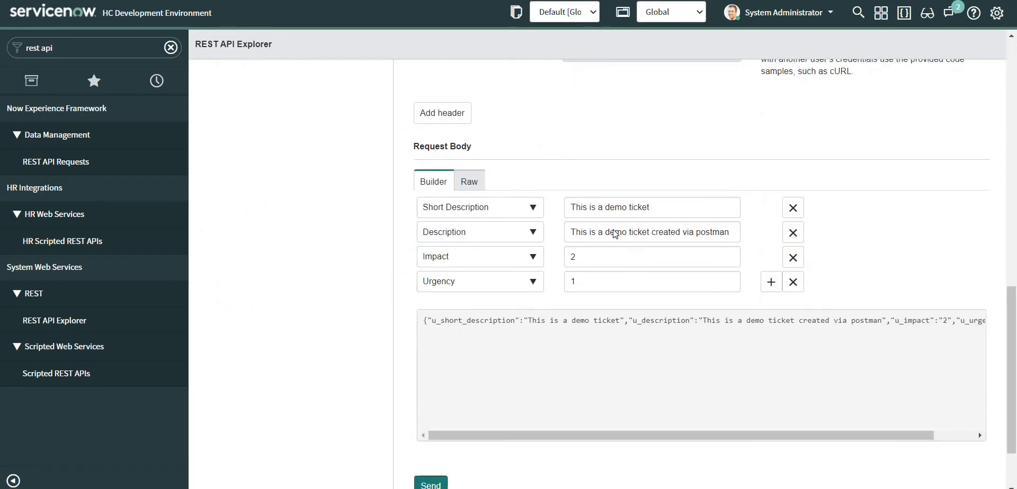
pyautogui.scroll(-2, 614, 233)
pyautogui.moveTo(507, 350); pyautogui.dragTo(630, 329)
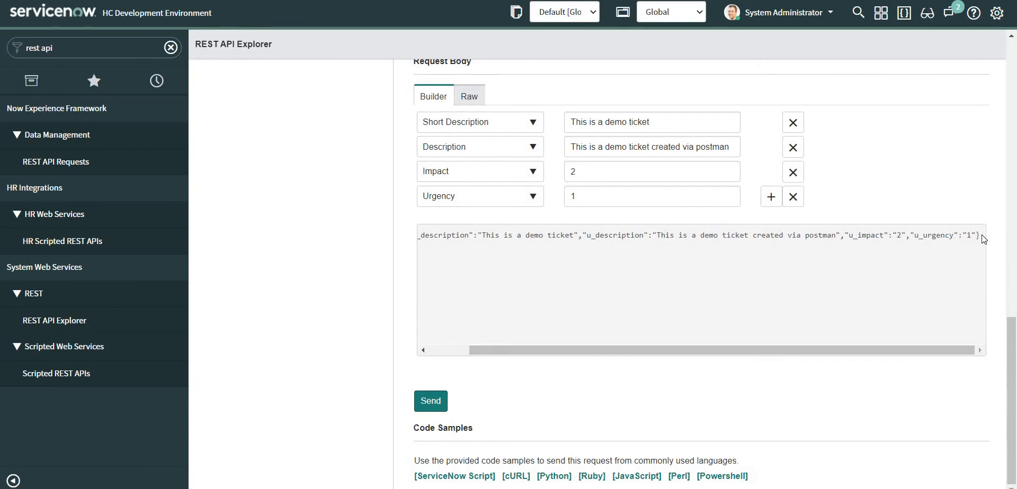
pyautogui.moveTo(984, 238); pyautogui.dragTo(382, 258)
pyautogui.hotkey('ctrl', 'c')
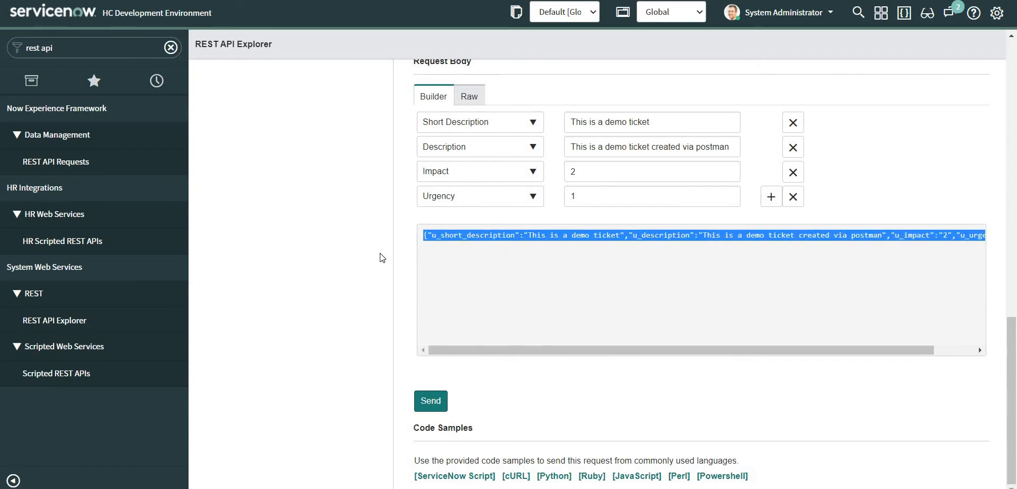
pyautogui.click(592, 488)
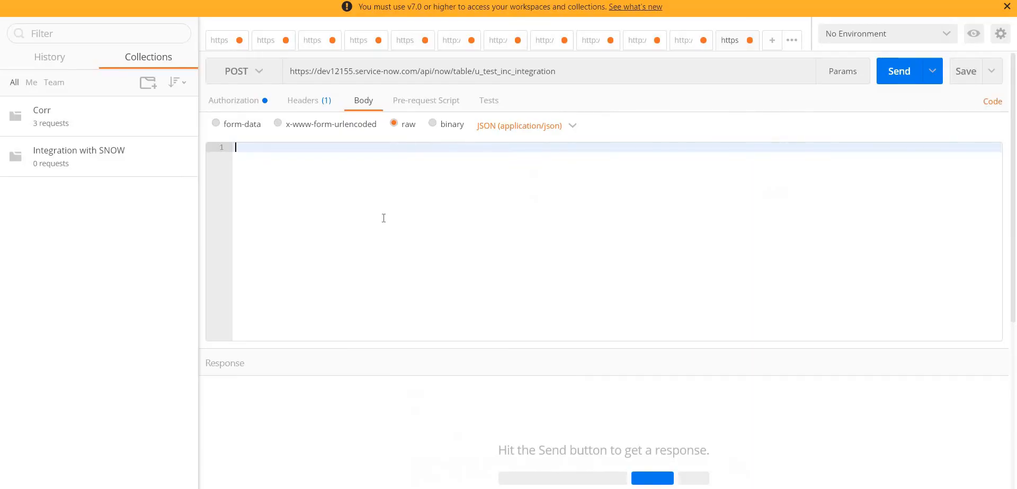
# Paste the copied ServiceNow payload into Postman's raw JSON body.
pyautogui.hotkey('ctrl', 'v')
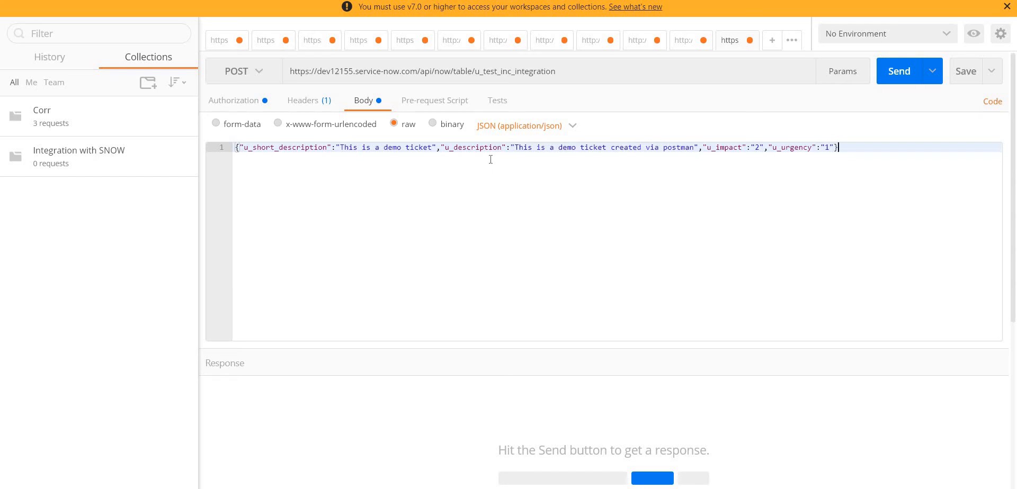
# Enter sys_user.list in ServiceNow's filter navigator to show the Users list.
pyautogui.click(233, 100)
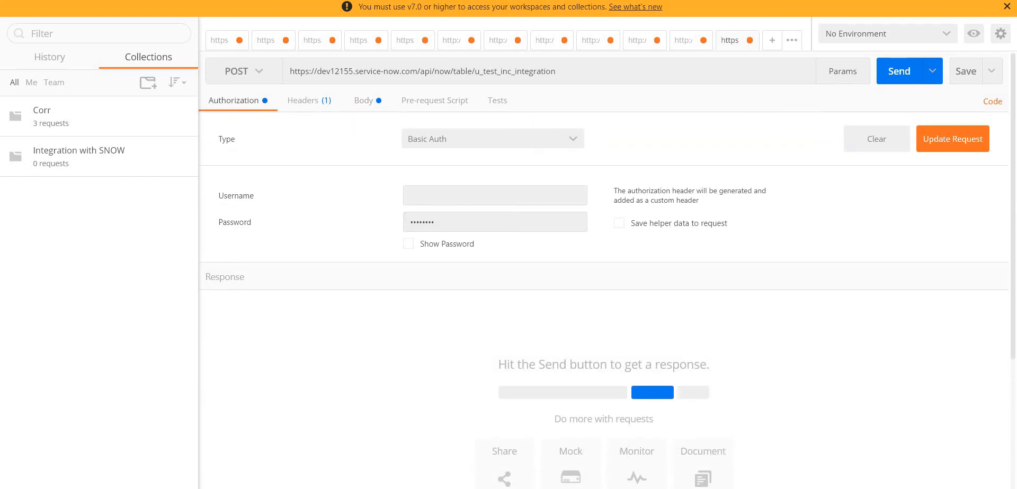
pyautogui.hotkey('alt', 'Tab')
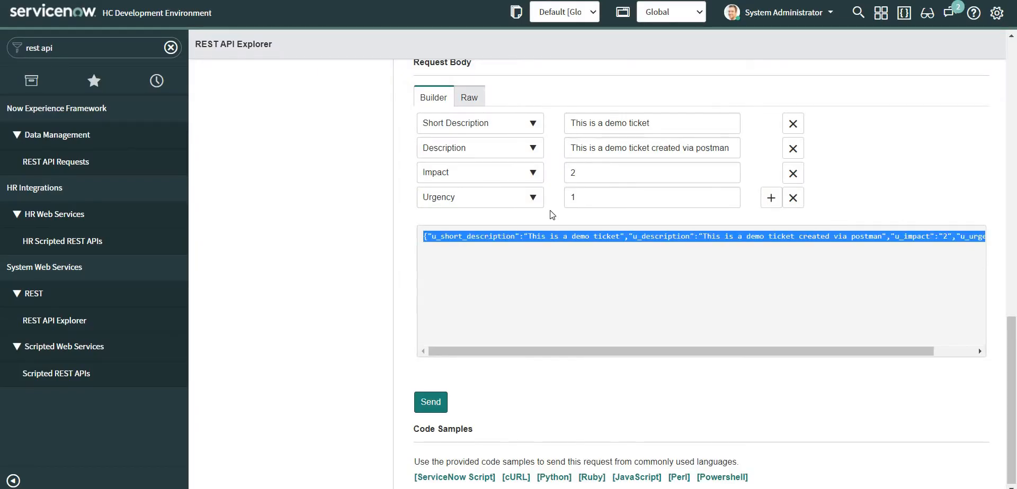
pyautogui.scroll(15, 551, 215)
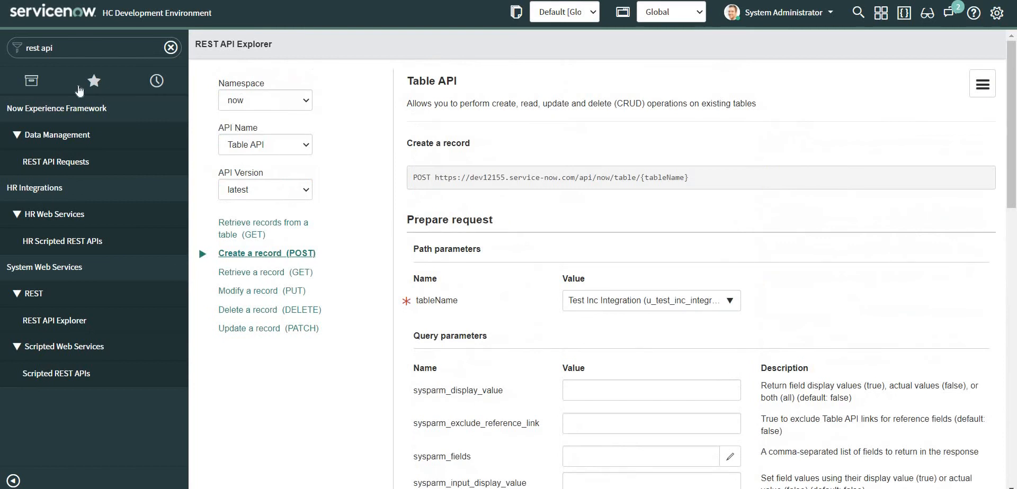
pyautogui.click(40, 48)
pyautogui.write('sys')
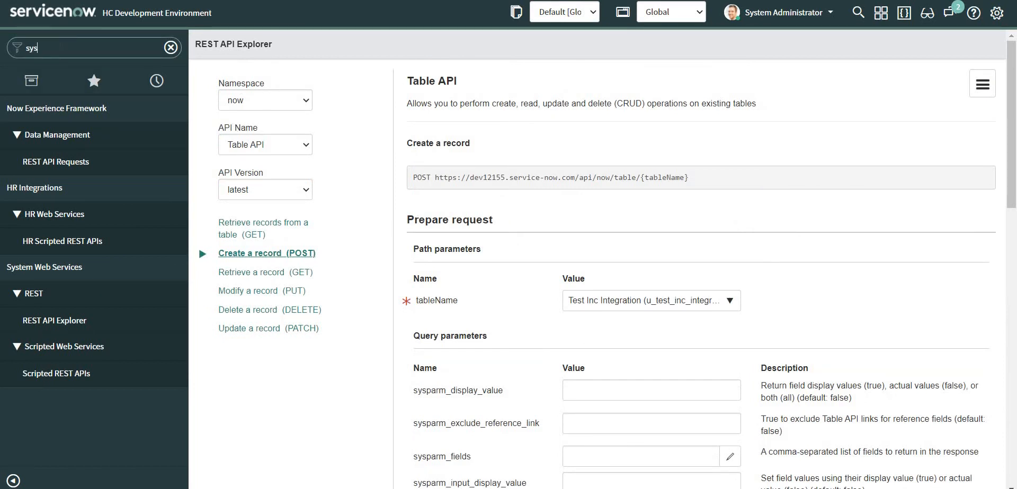
pyautogui.write('_user')
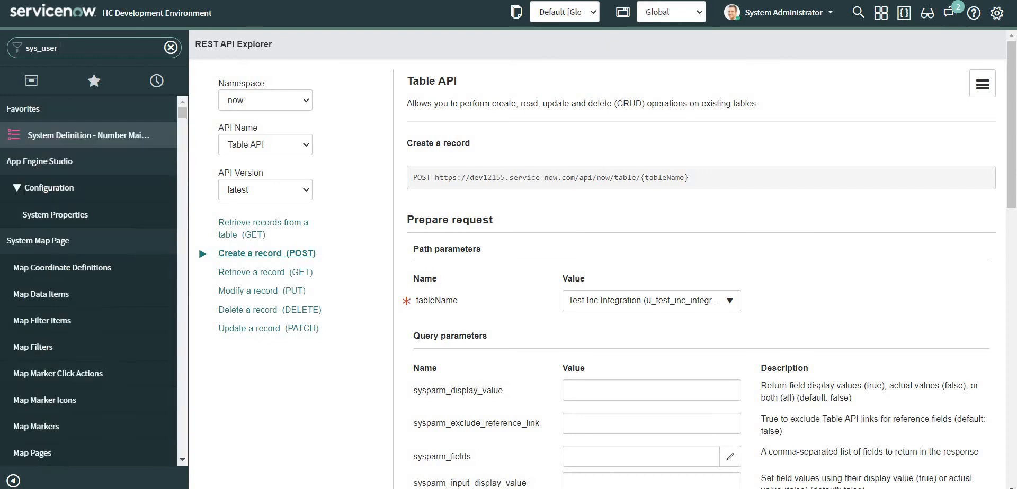
pyautogui.write('ist')
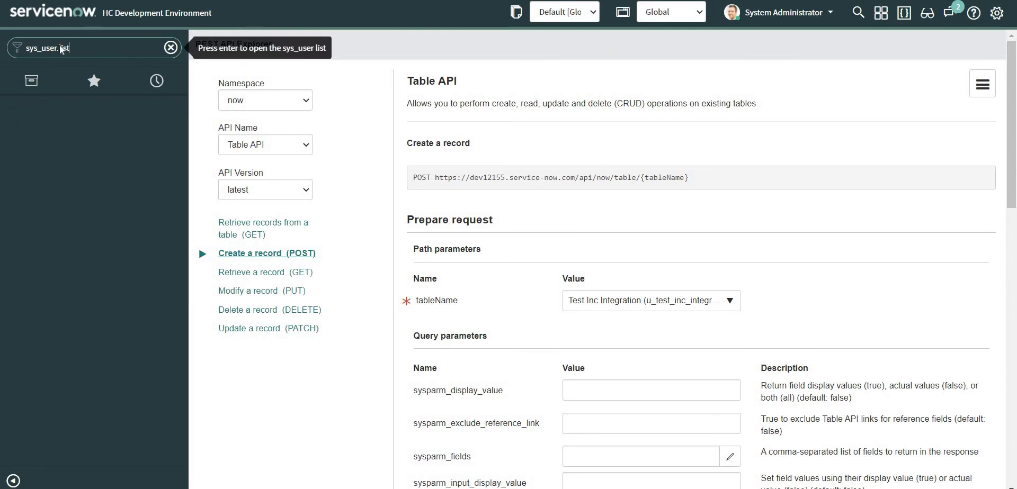
pyautogui.press('Return')
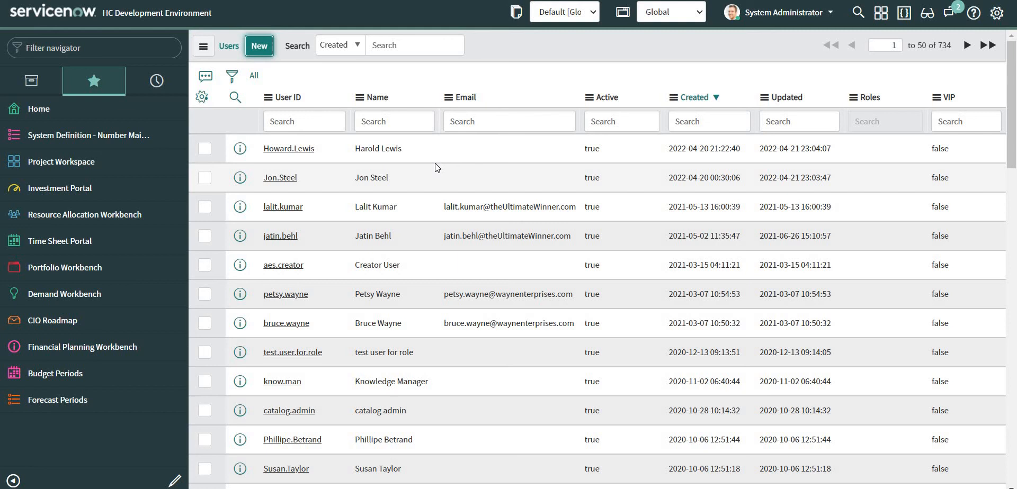
# Start a new, empty User record from the Users list.
pyautogui.press('Return')
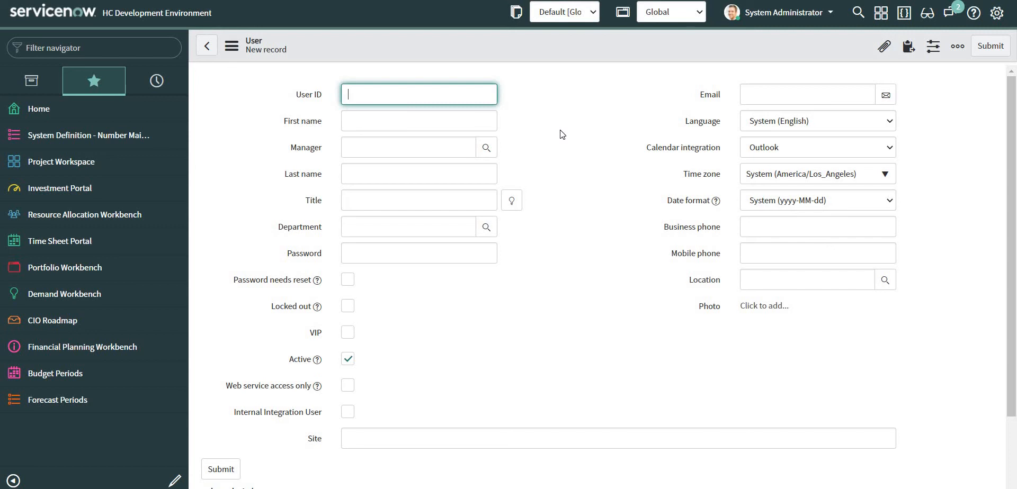
# Fill in first name Test, last name Integration, user ID test_integ and a password.
pyautogui.click(370, 120)
pyautogui.write('Test')
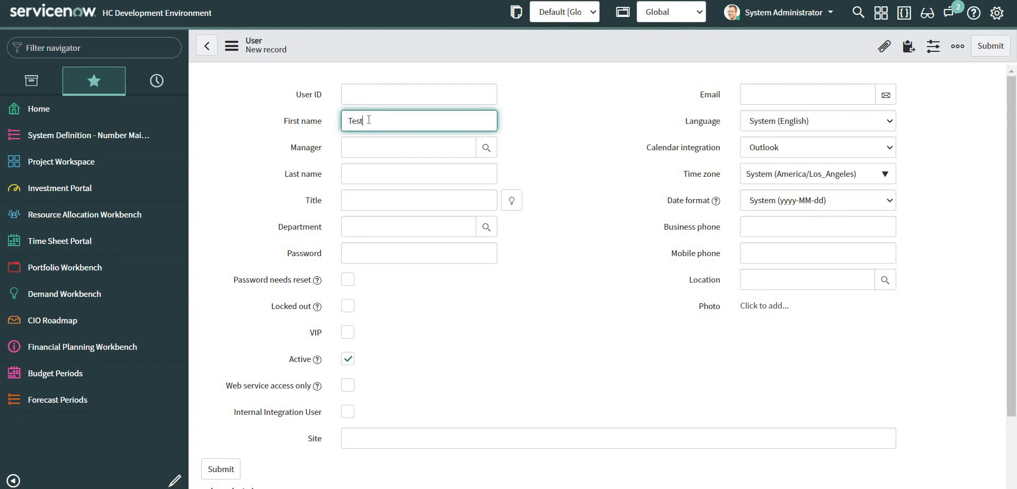
pyautogui.click(361, 176)
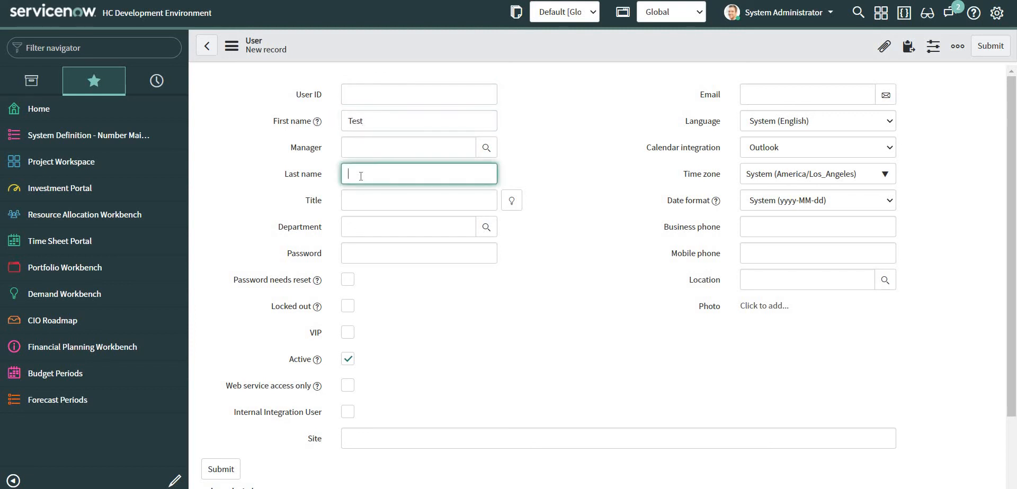
pyautogui.write('Integration')
pyautogui.click(396, 97)
pyautogui.write('test')
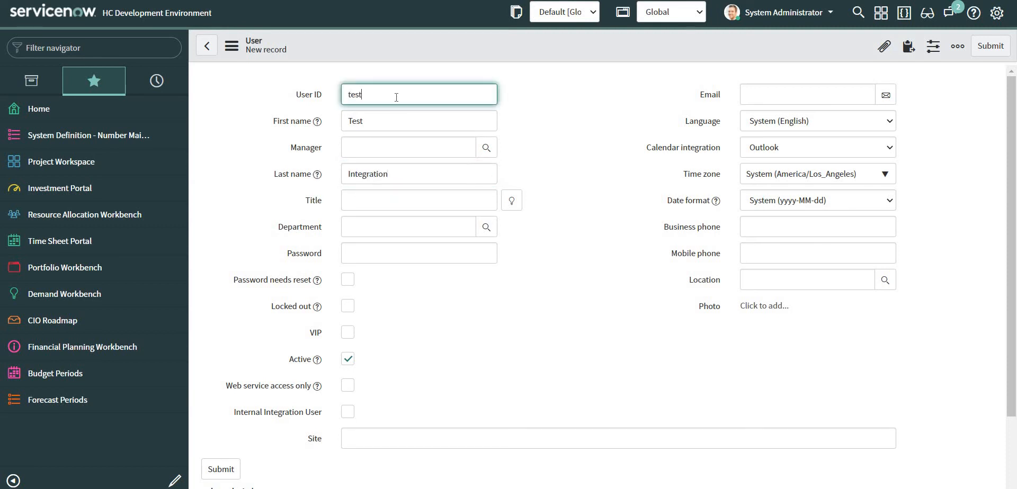
pyautogui.write('_integ')
pyautogui.click(415, 253)
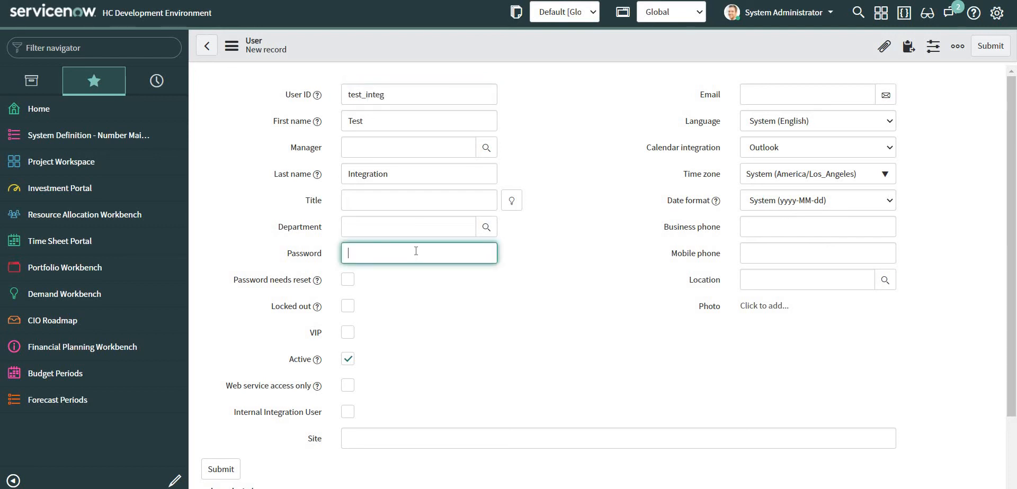
pyautogui.write('******')
# Save the new user record and select the user ID test_integ for copying.
pyautogui.rightClick(468, 42)
pyautogui.click(481, 49)
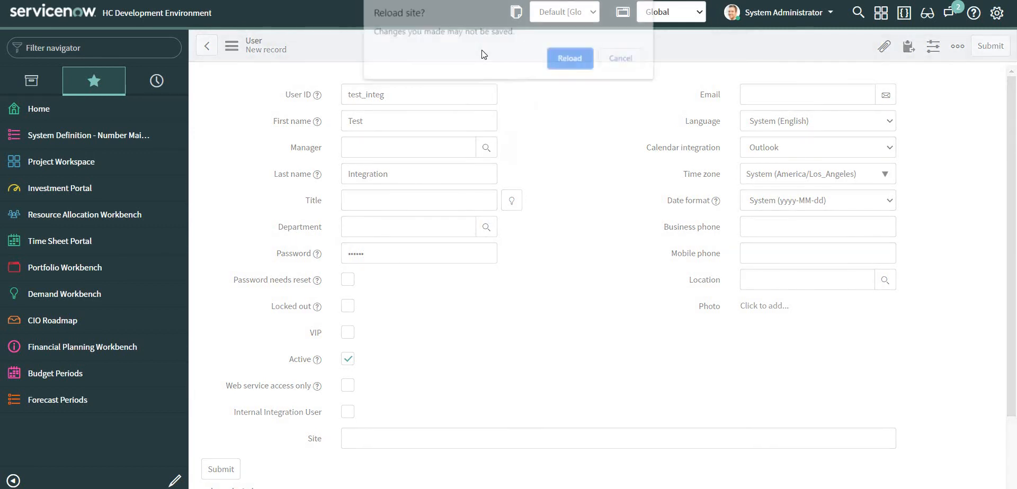
pyautogui.click(582, 59)
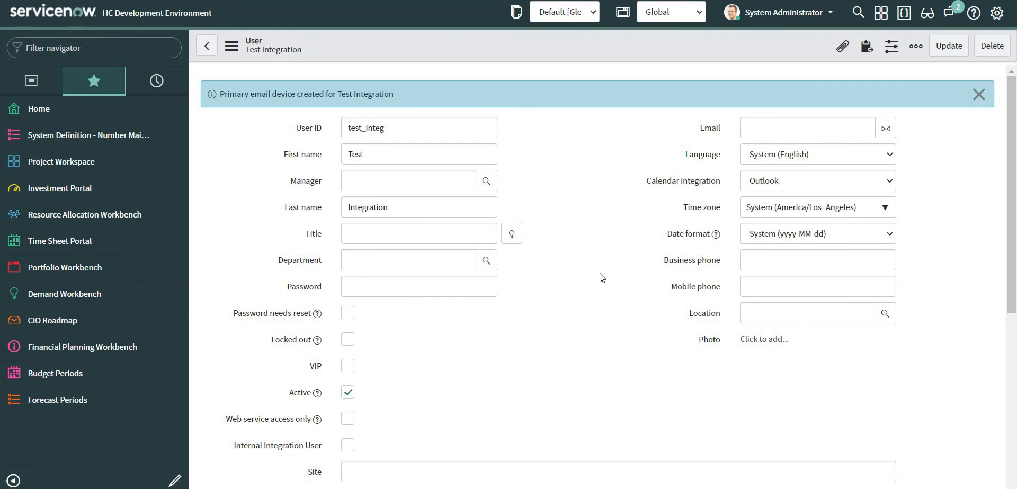
pyautogui.scroll(-6, 601, 277)
pyautogui.scroll(6, 506, 265)
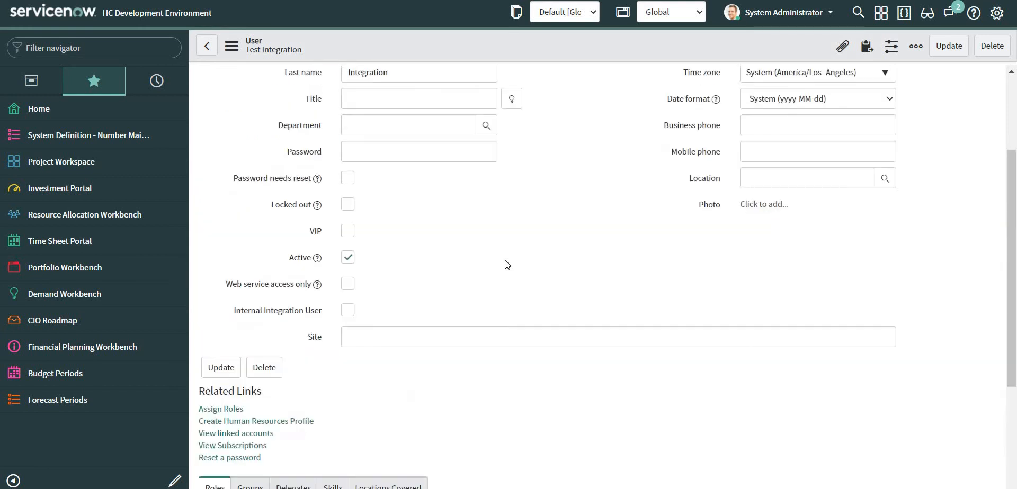
pyautogui.doubleClick(368, 128)
pyautogui.hotkey('ctrl', 'c')
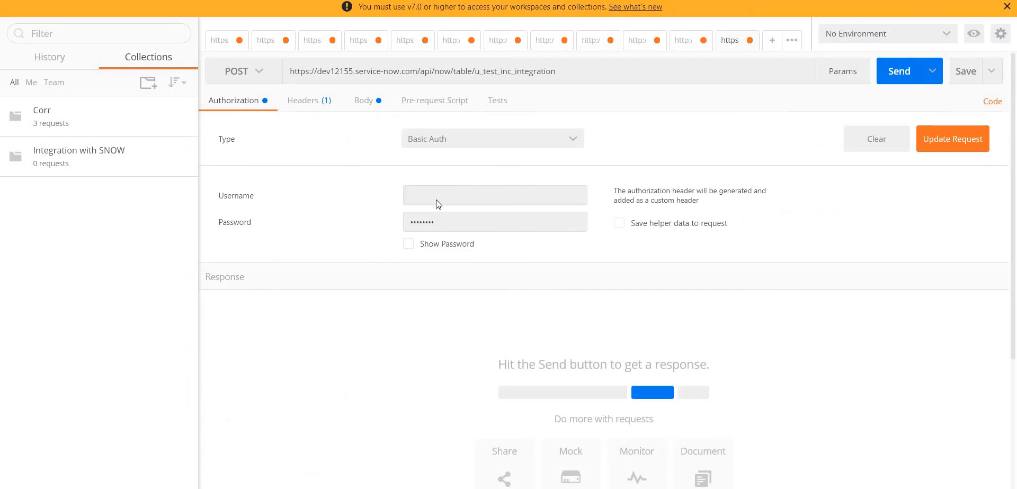
# Set Postman's Basic Auth username to test_integ and re-enter the password.
pyautogui.click(438, 203)
pyautogui.hotkey('ctrl', 'v')
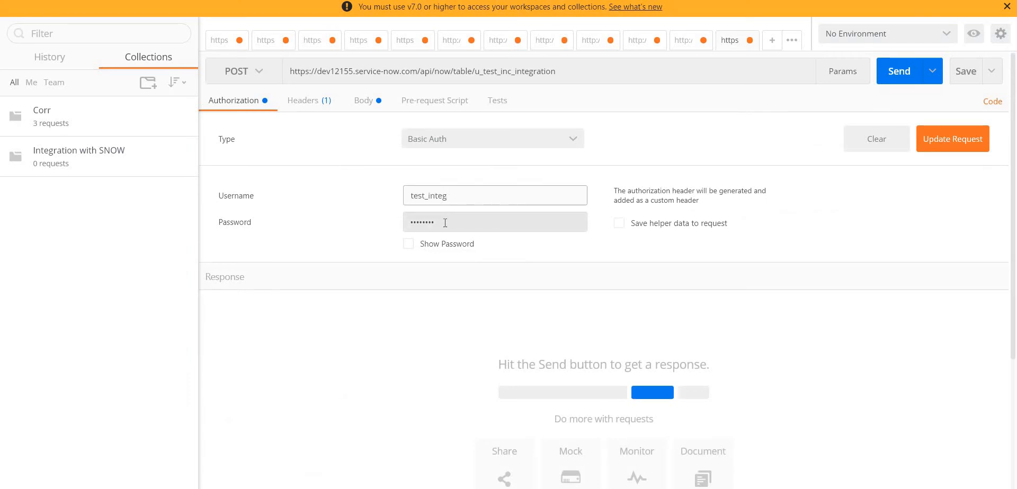
pyautogui.click(444, 222)
pyautogui.hotkey('ctrl', 'a')
pyautogui.write('••••••')
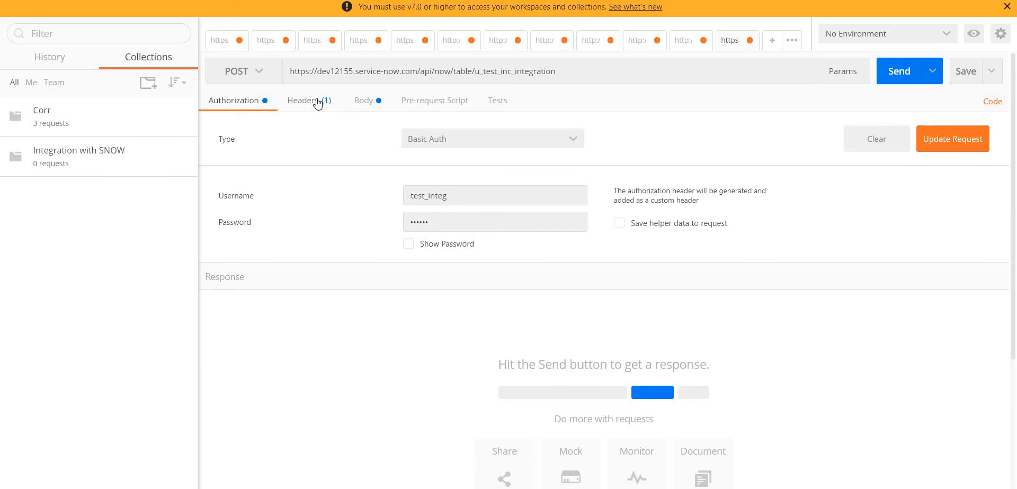
# Check headers and JSON body, then send the POST request, which returns 403 Forbidden.
pyautogui.click(337, 106)
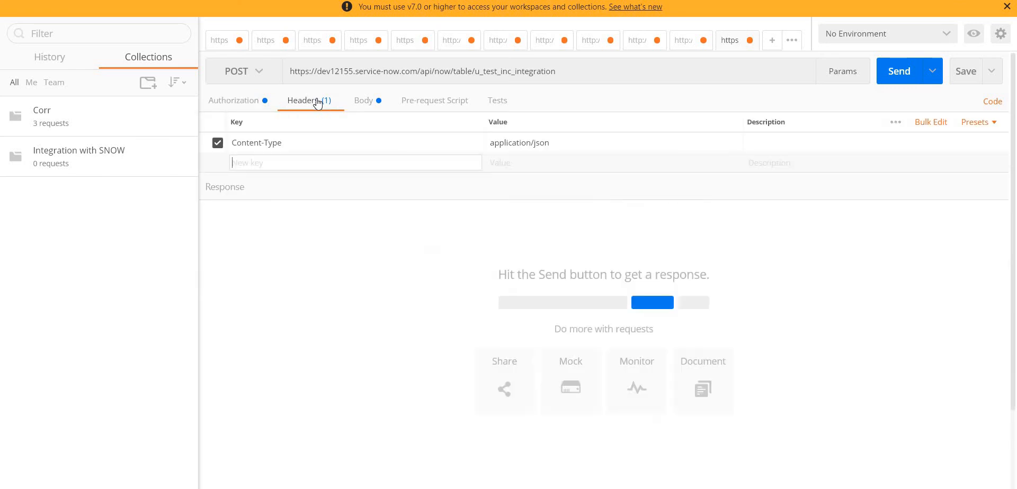
pyautogui.click(372, 103)
pyautogui.click(899, 71)
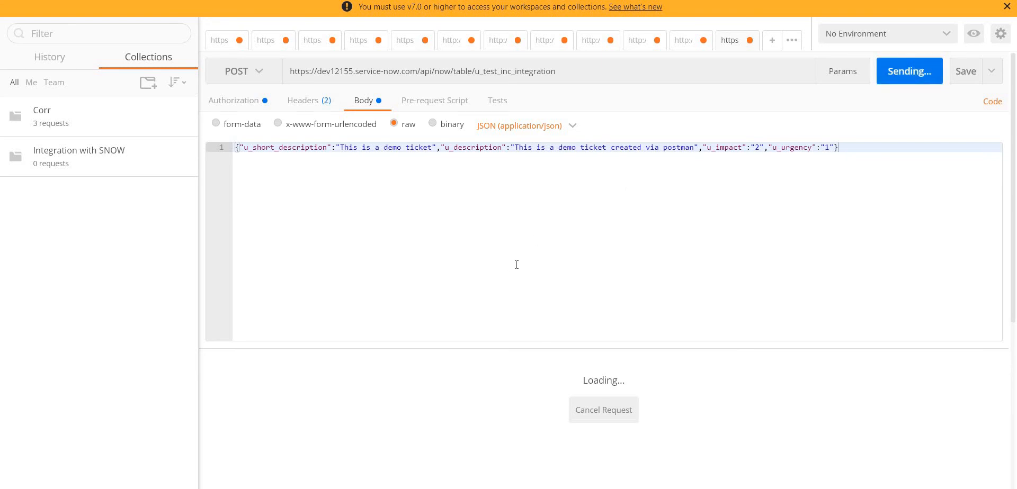
pyautogui.scroll(-3, 502, 287)
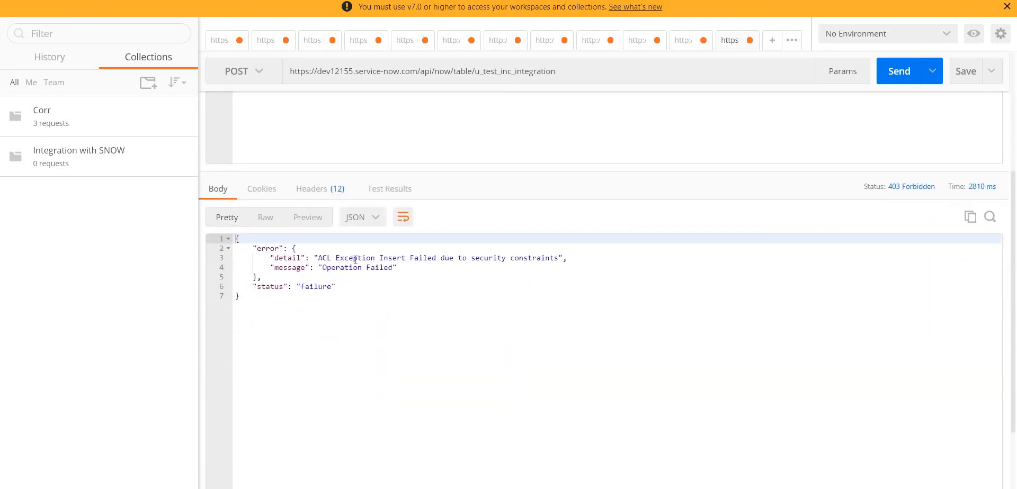
pyautogui.doubleClick(355, 259)
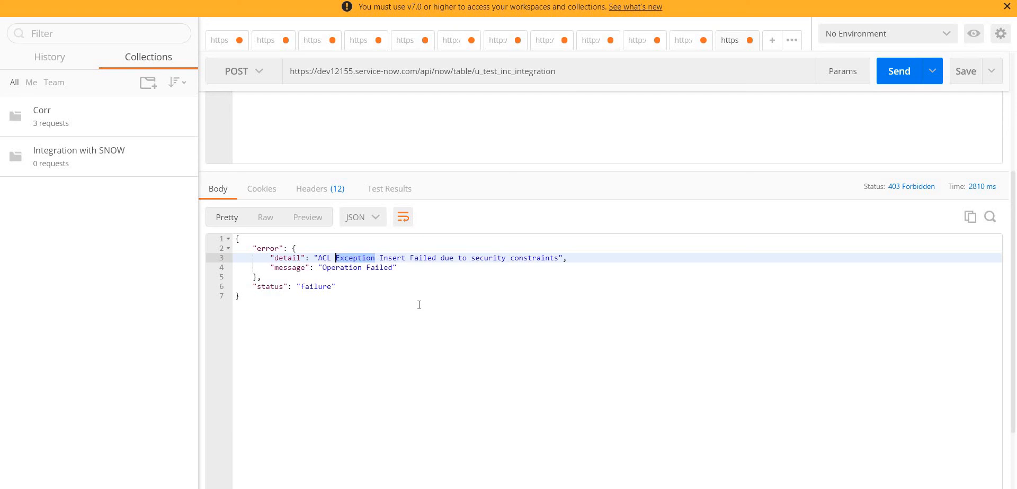
pyautogui.scroll(3, 419, 305)
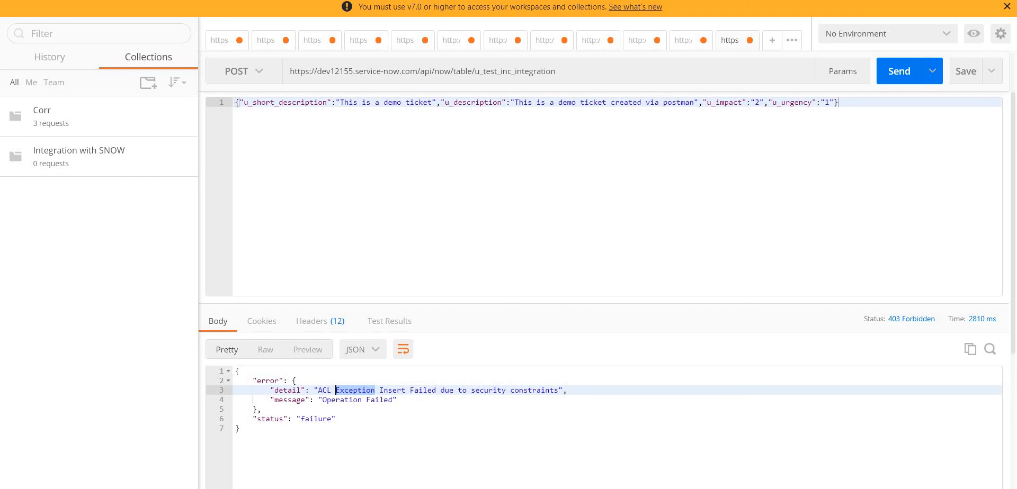
pyautogui.click(578, 391)
pyautogui.moveTo(476, 72); pyautogui.dragTo(572, 83)
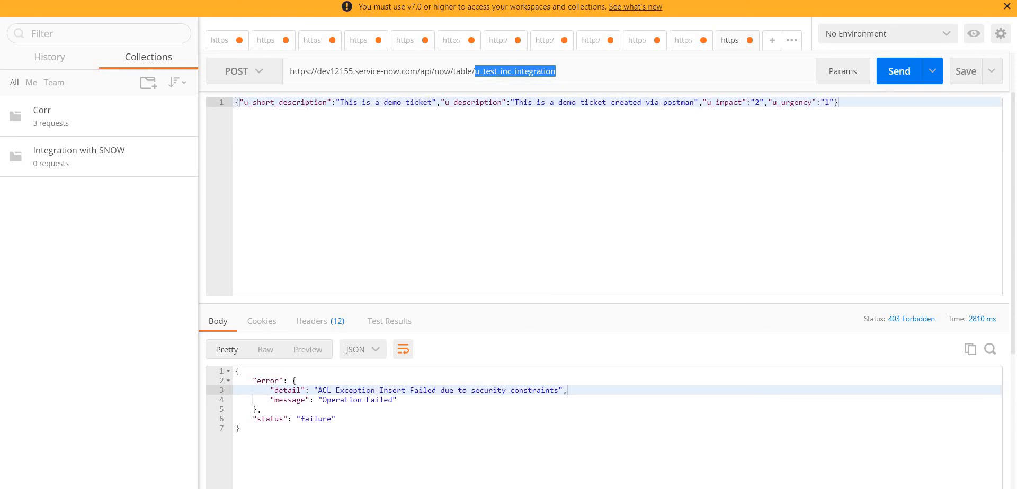
# Search the navigator for 'tables' and open the Test Inc Integration (u_test_inc_integration) table record.
pyautogui.moveTo(539, 488)
pyautogui.click(558, 453)
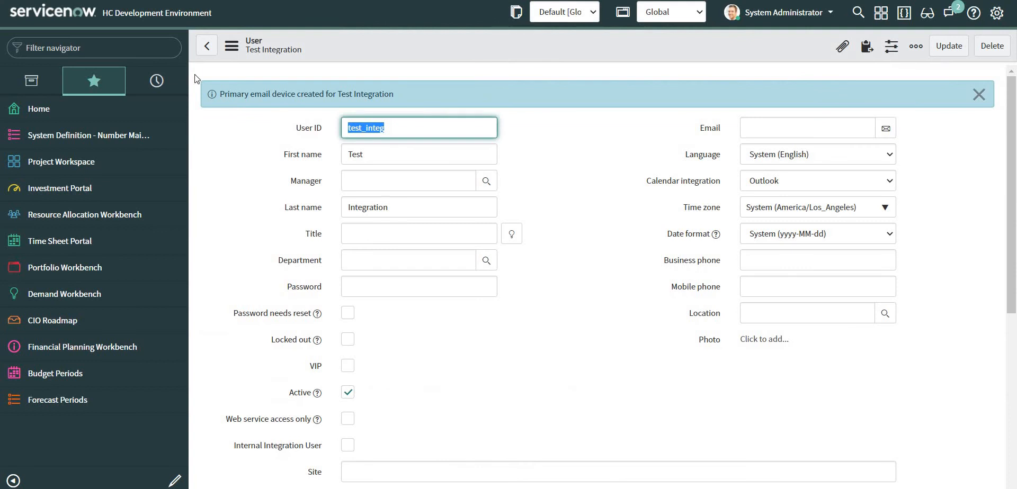
pyautogui.click(94, 47)
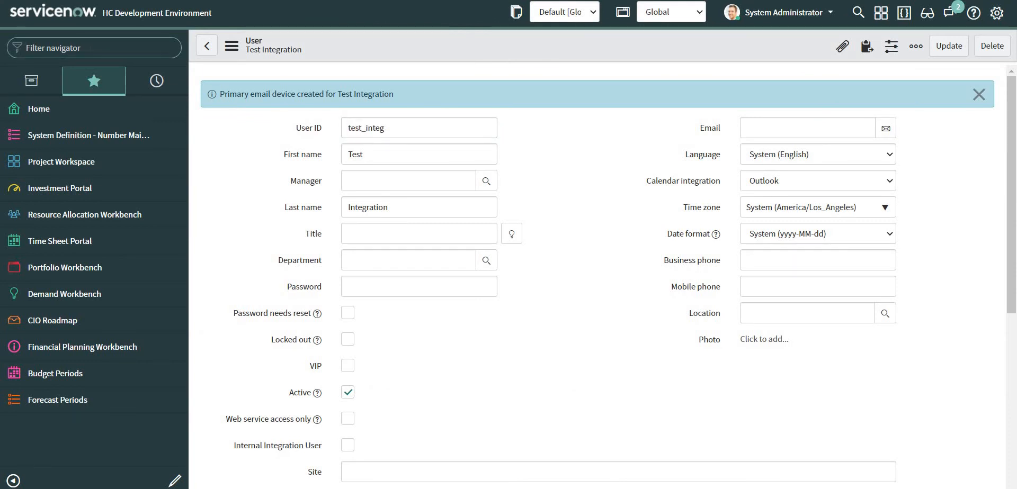
pyautogui.write('tables')
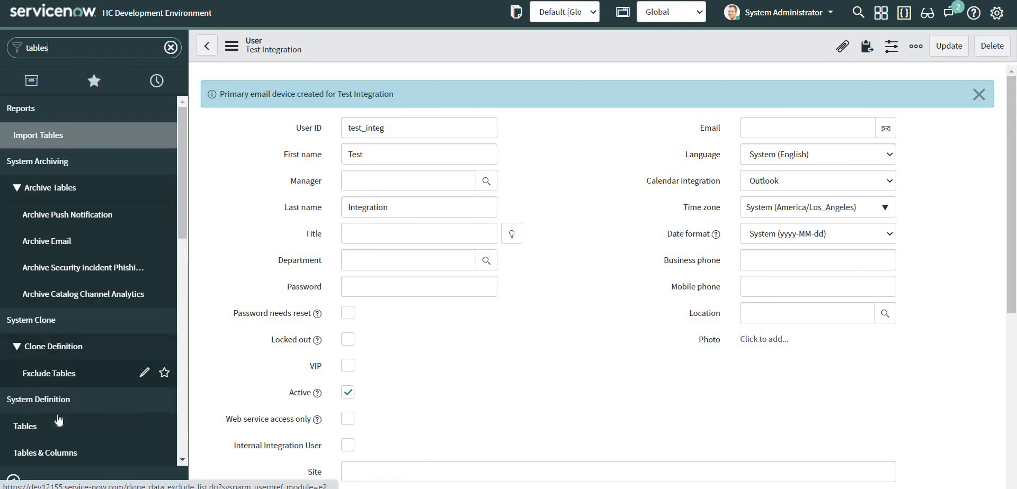
pyautogui.click(49, 428)
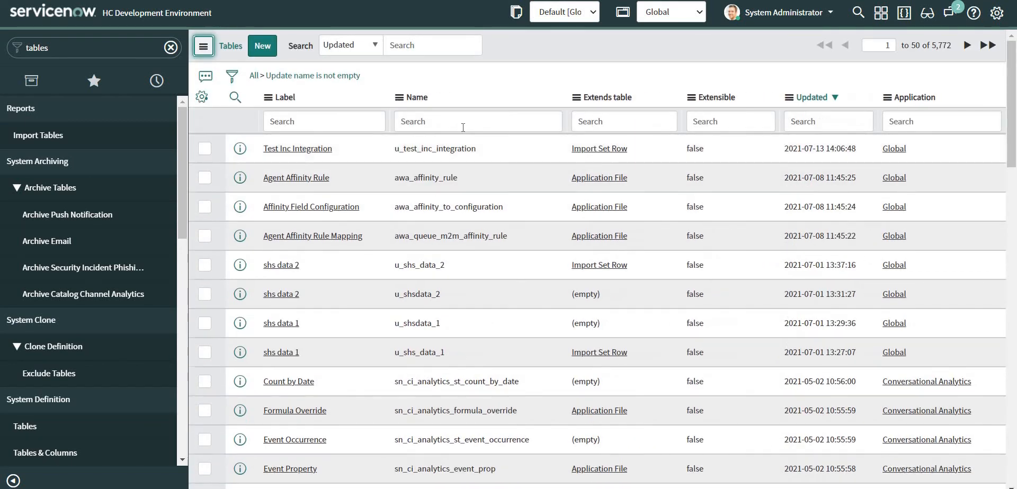
pyautogui.click(289, 150)
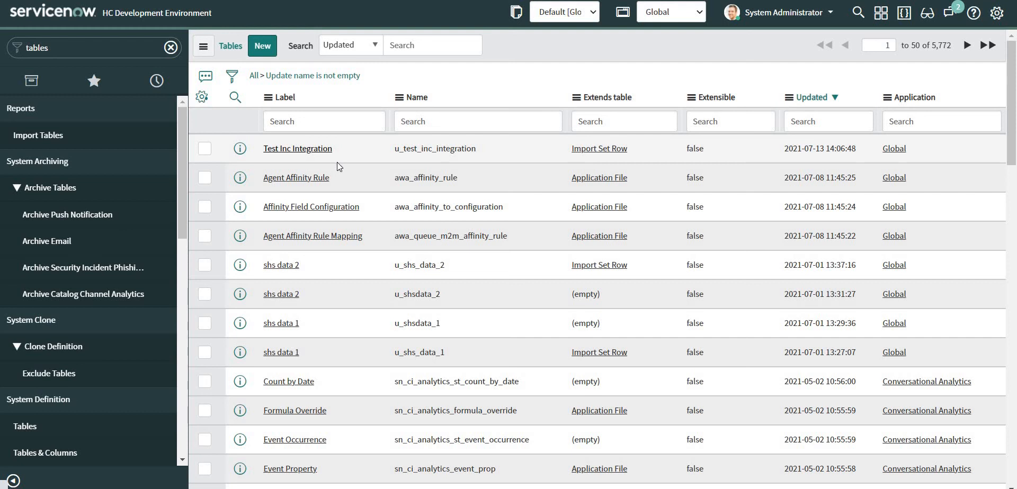
pyautogui.click(305, 153)
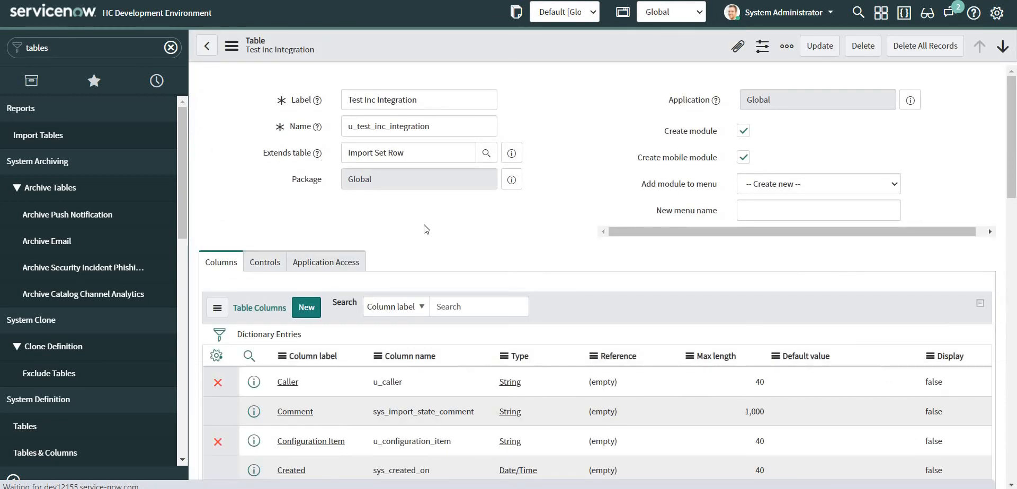
# Review the table's Controls, Application Access and Columns tabs, ending on Controls.
pyautogui.scroll(-15, 426, 229)
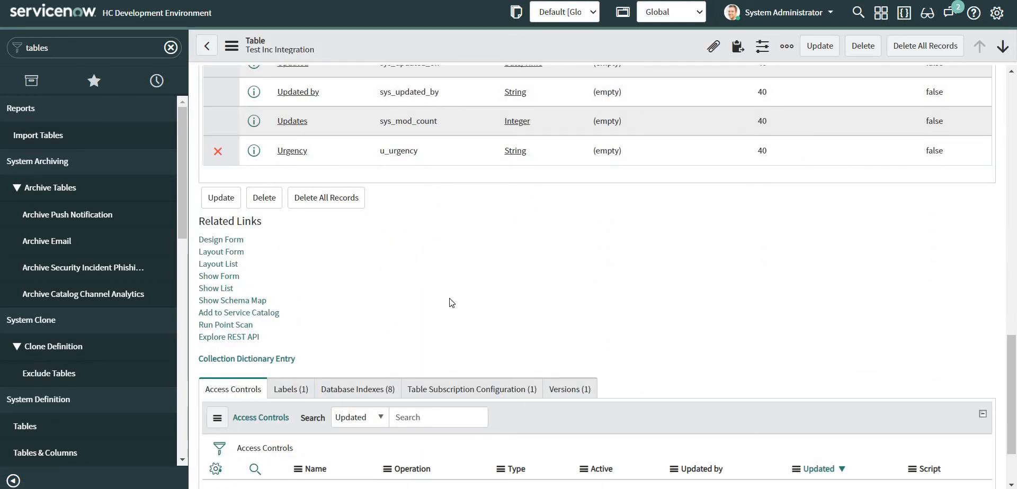
pyautogui.scroll(-2, 450, 299)
pyautogui.scroll(3, 450, 298)
pyautogui.scroll(5, 449, 298)
pyautogui.scroll(-5, 449, 298)
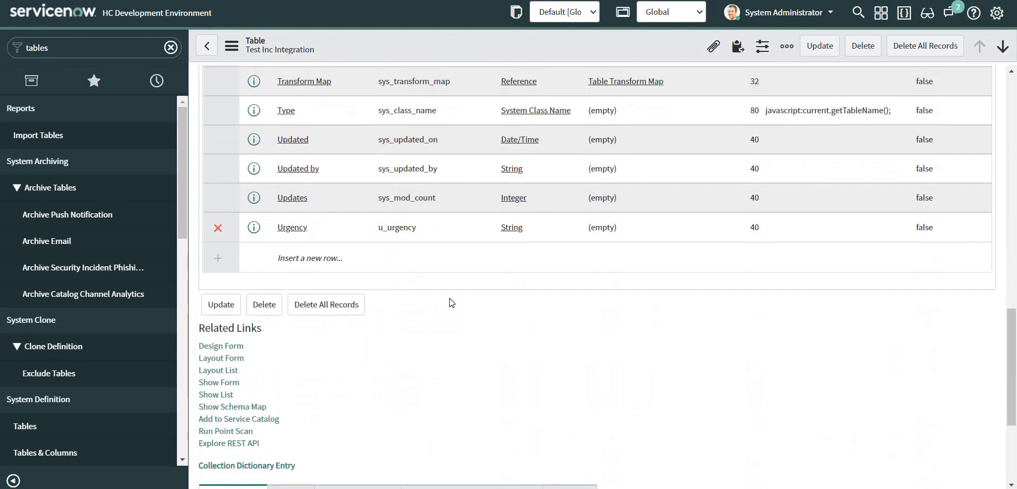
pyautogui.scroll(10, 450, 297)
pyautogui.scroll(5, 332, 217)
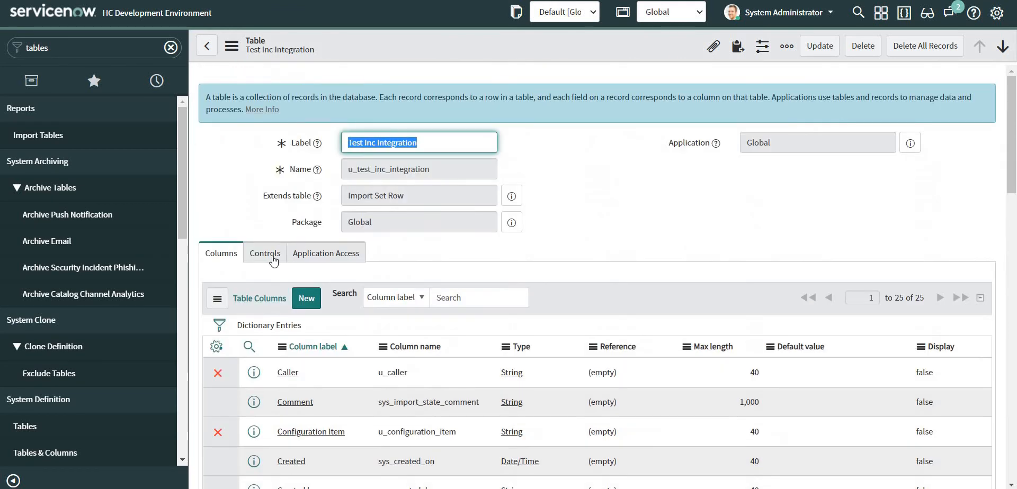
pyautogui.click(265, 254)
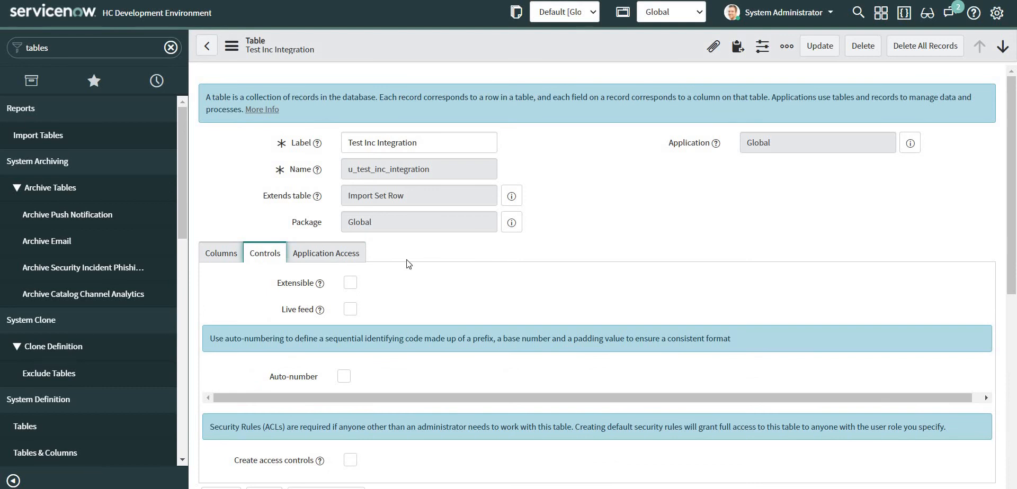
pyautogui.scroll(-3, 379, 199)
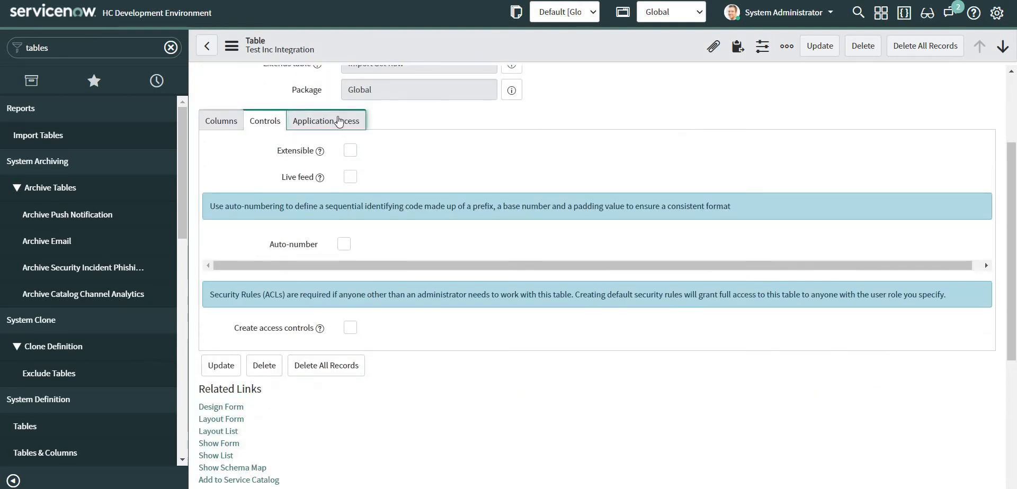
pyautogui.click(333, 121)
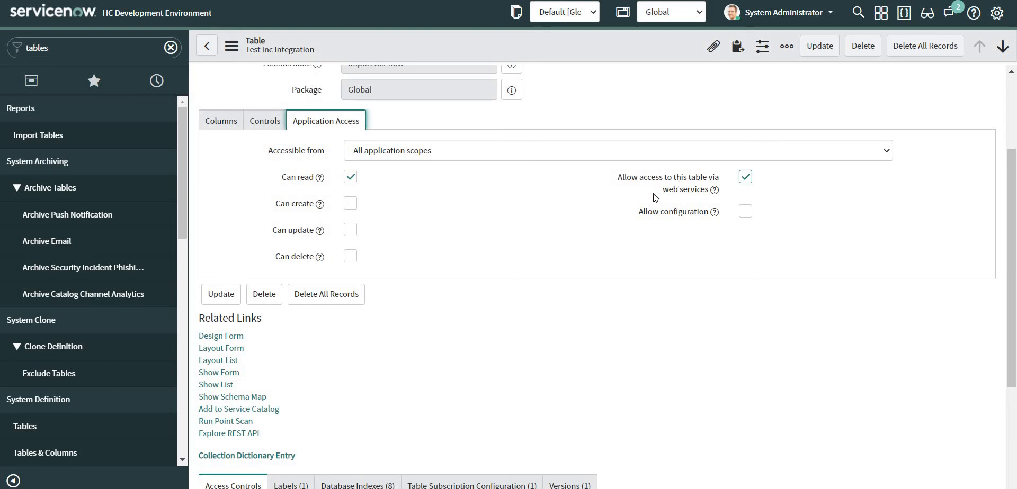
pyautogui.click(221, 123)
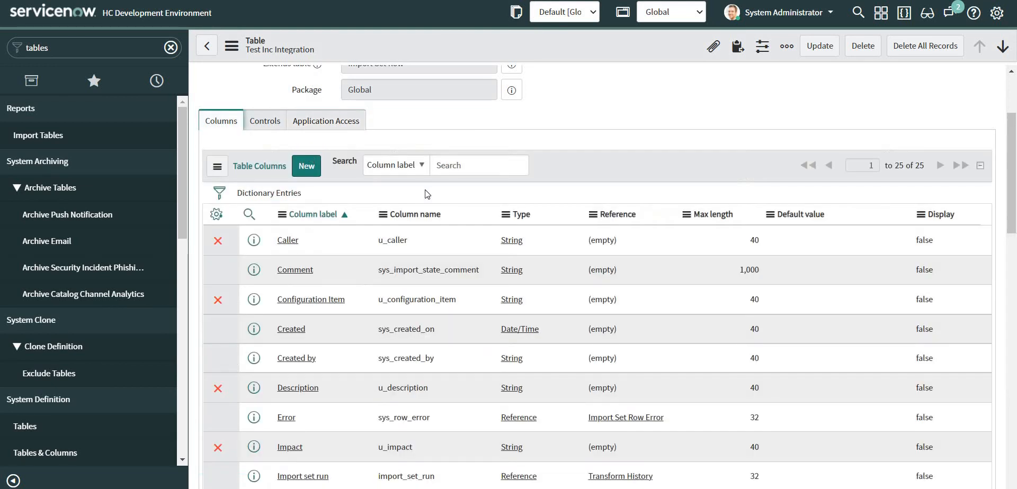
pyautogui.click(269, 120)
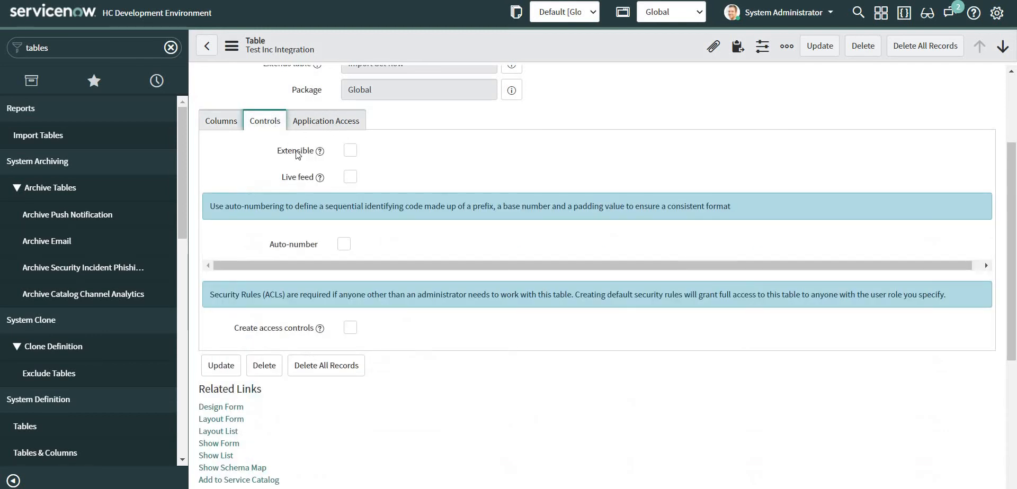
# Enable Create access controls with role u_test_inc_integration_user and update the table.
pyautogui.click(350, 328)
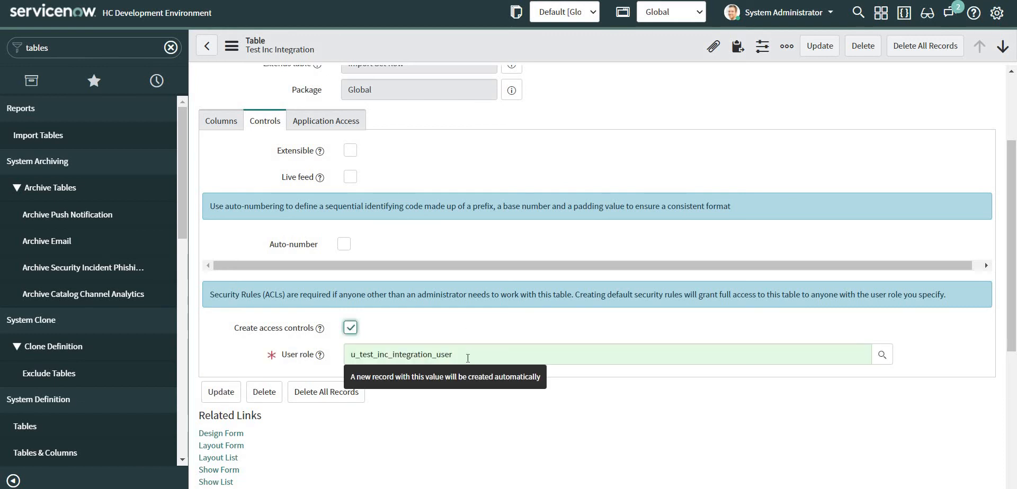
pyautogui.press('Tab')
pyautogui.hotkey('ctrl', 'c')
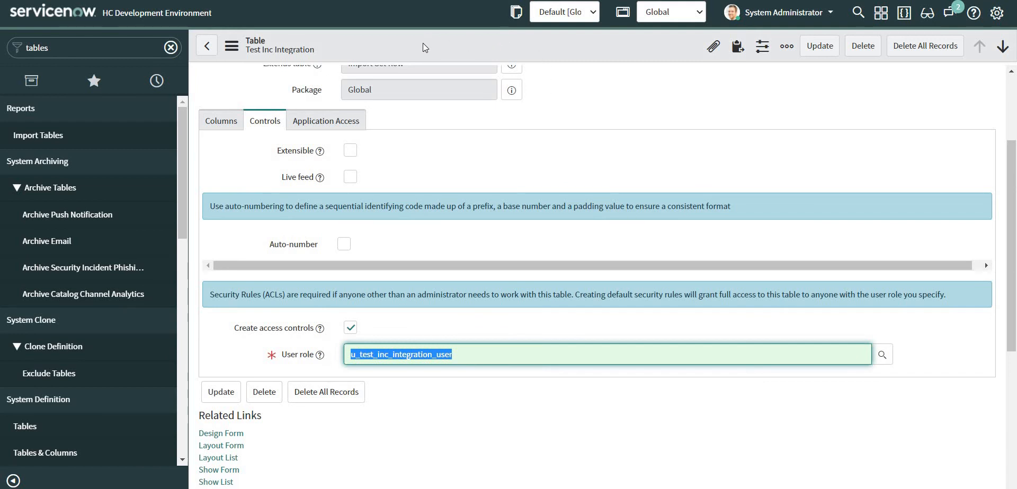
pyautogui.click(823, 47)
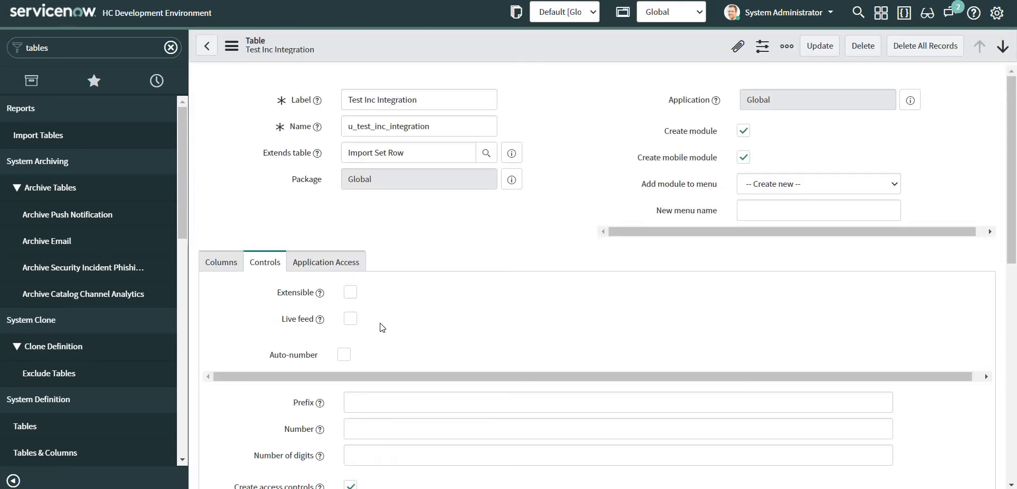
pyautogui.scroll(-8, 379, 329)
pyautogui.scroll(-3, 375, 317)
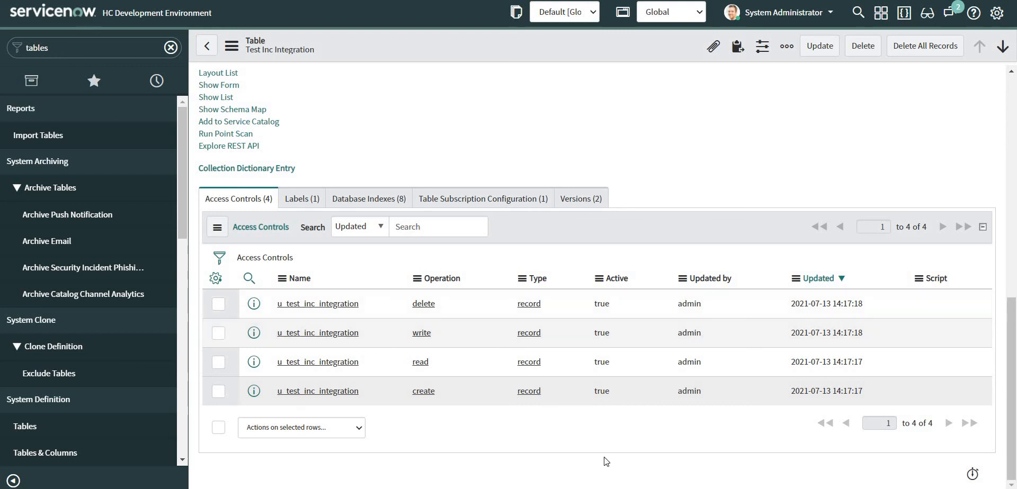
# Resend the Postman POST request to the import table, then return to ServiceNow.
pyautogui.hotkey('alt', 'Tab')
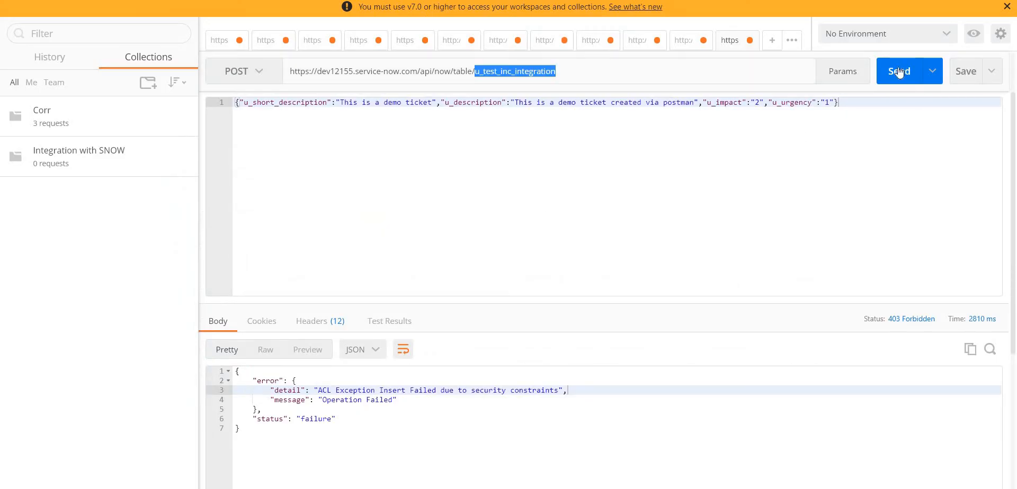
pyautogui.click(899, 73)
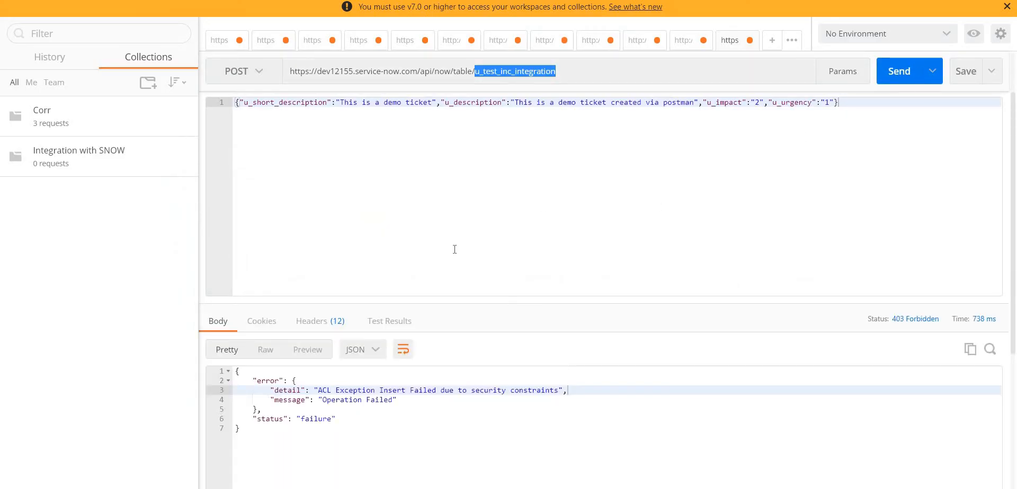
pyautogui.hotkey('alt', 'Tab')
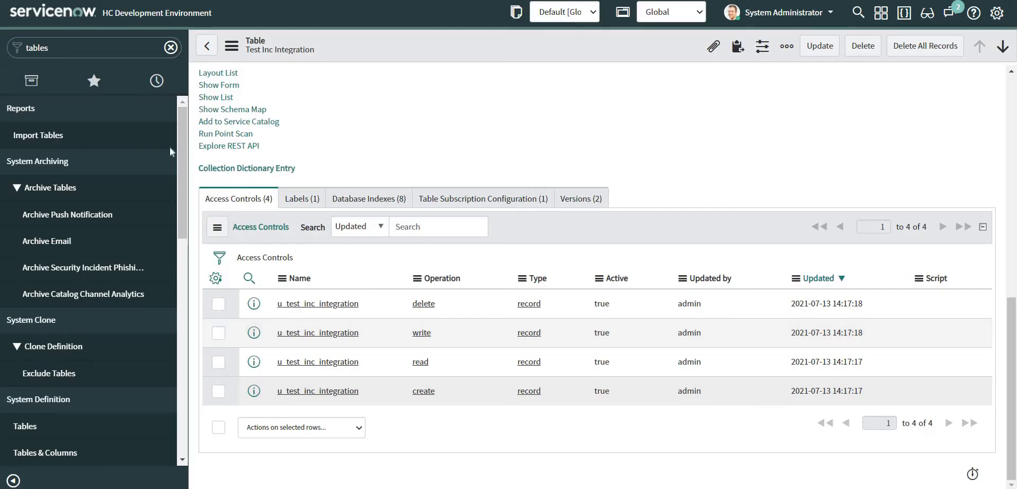
# Open the Test Integration user from sys_user.list and start editing its roles.
pyautogui.click(52, 47)
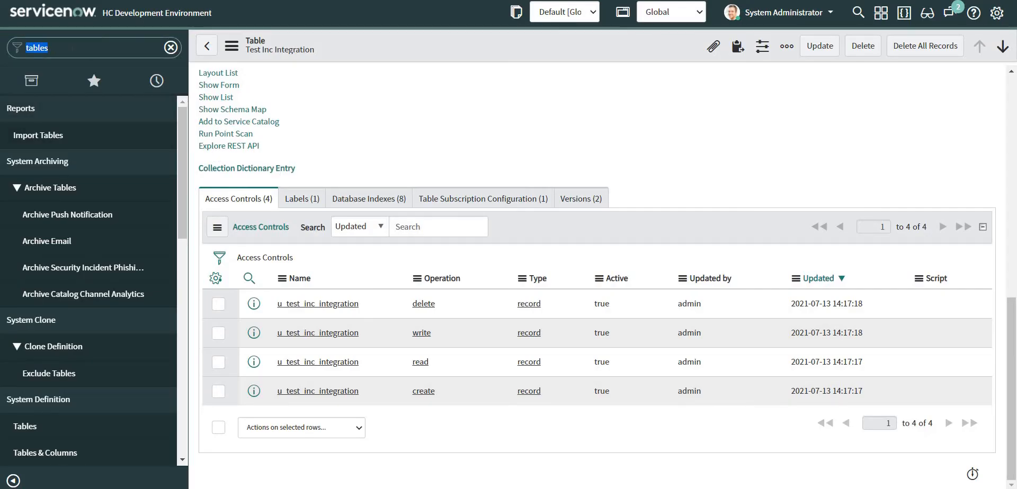
pyautogui.write('sys_user')
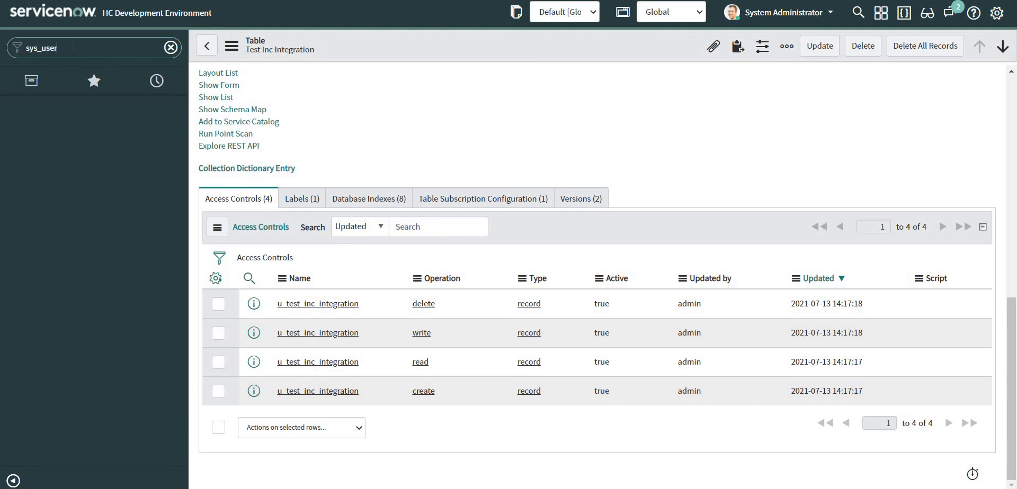
pyautogui.write('.list')
pyautogui.press('Return')
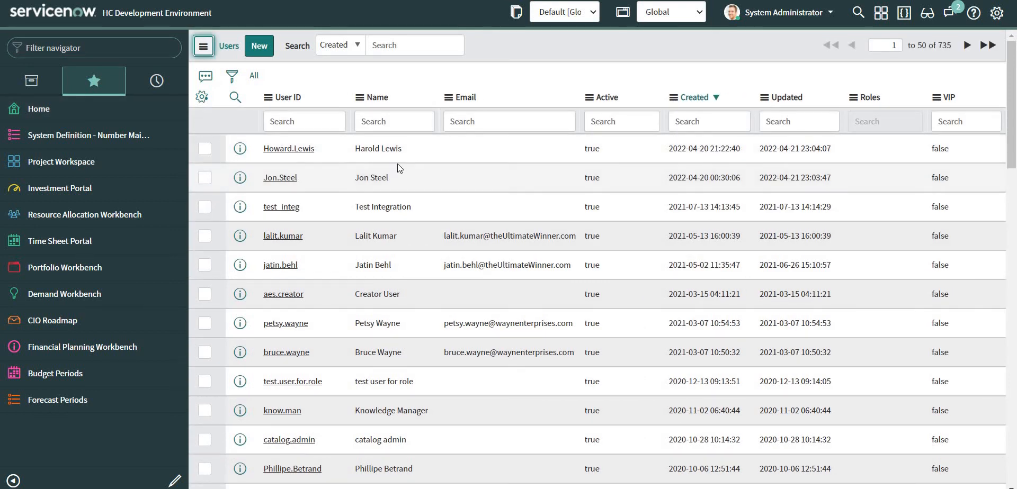
pyautogui.click(283, 208)
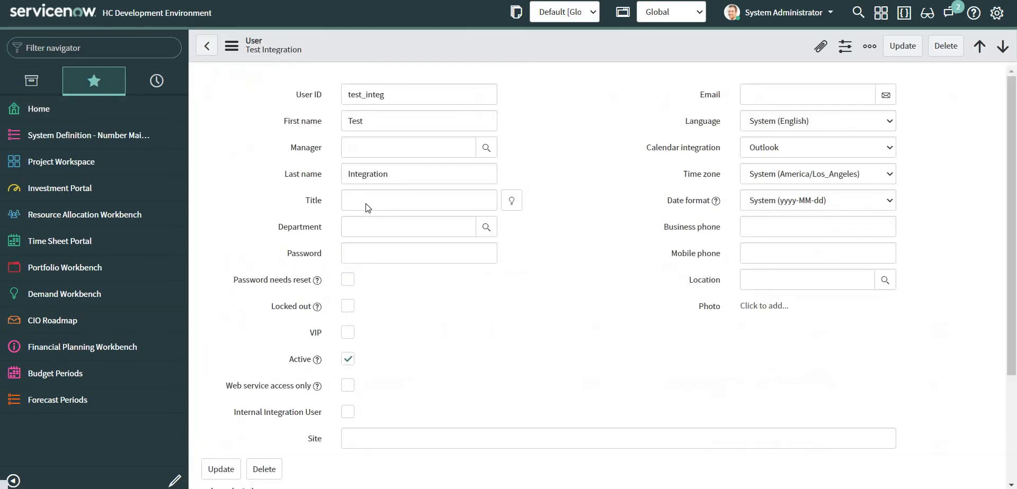
pyautogui.scroll(-5, 274, 242)
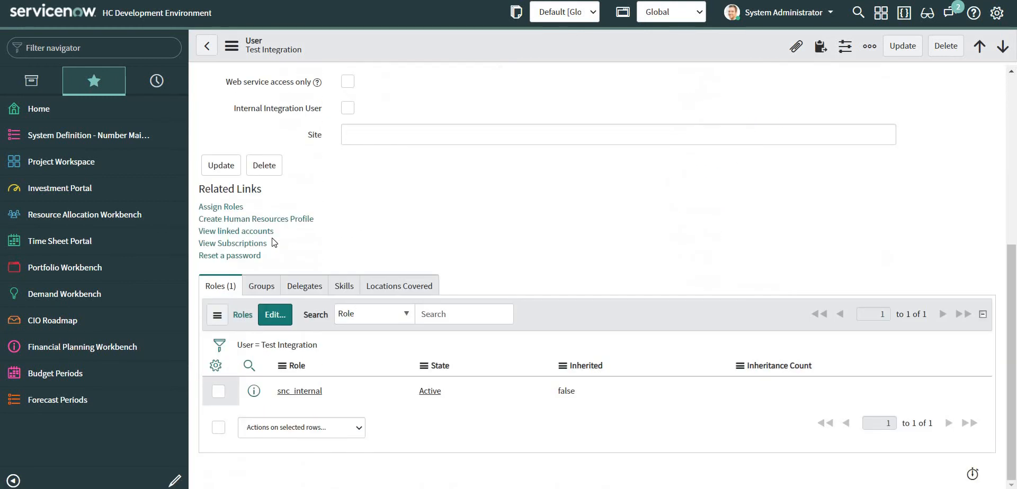
pyautogui.click(275, 322)
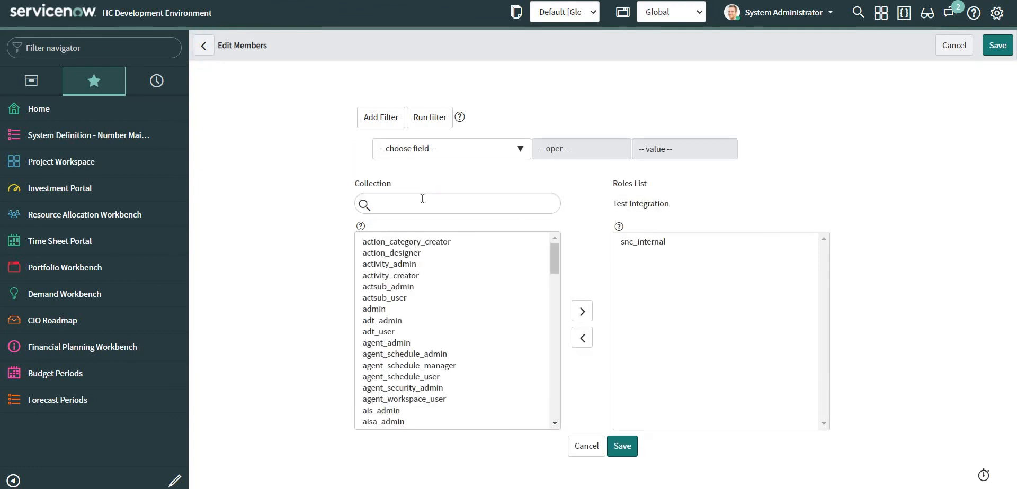
# Add u_test_inc_integration_user to the Test Integration user's roles and save.
pyautogui.click(422, 198)
pyautogui.hotkey('ctrl', 'v')
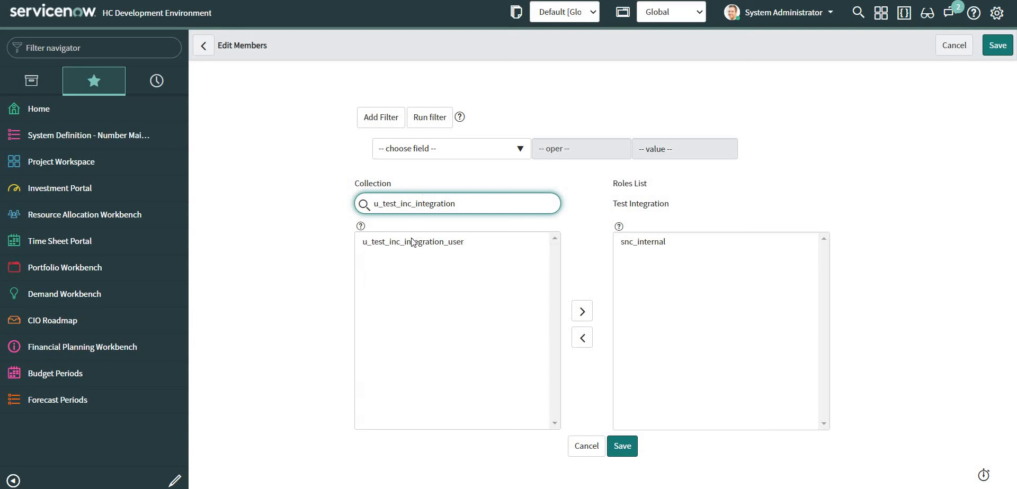
pyautogui.click(413, 241)
pyautogui.click(580, 313)
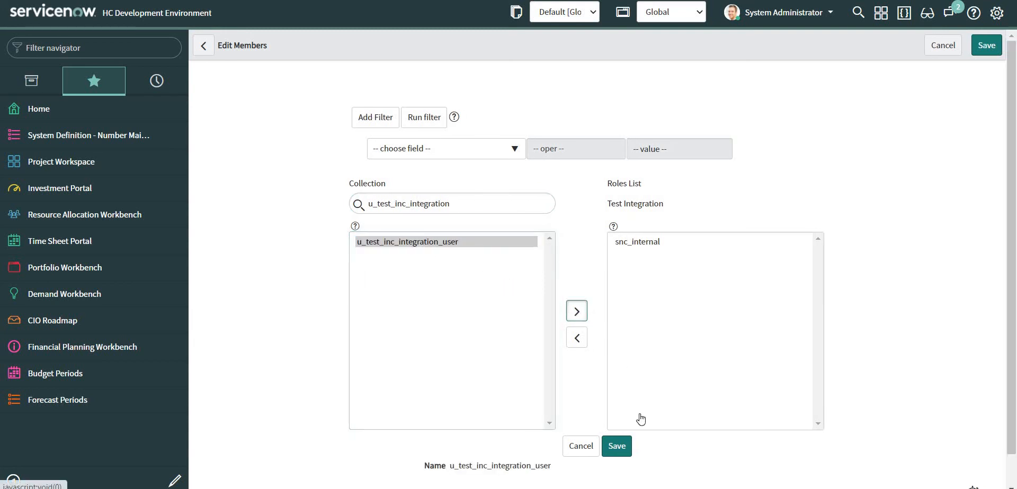
pyautogui.click(623, 415)
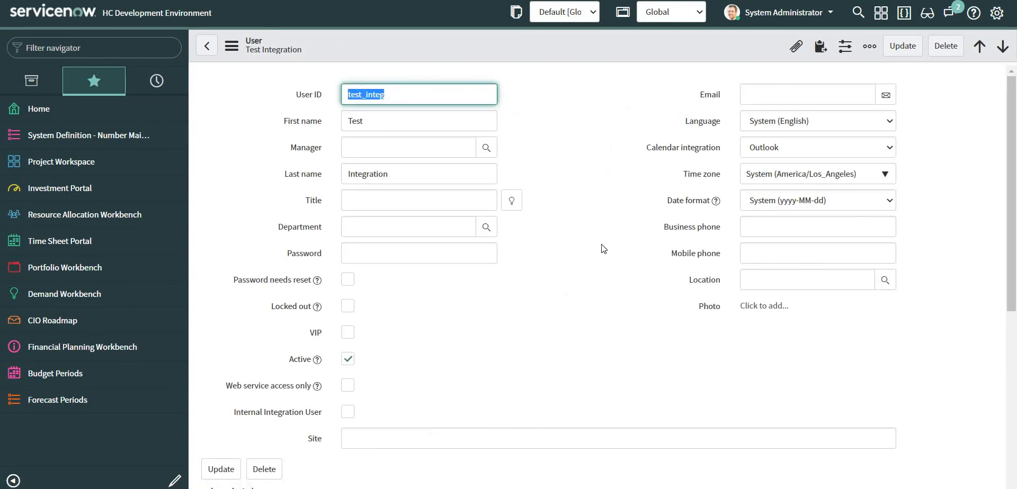
pyautogui.scroll(-5, 584, 281)
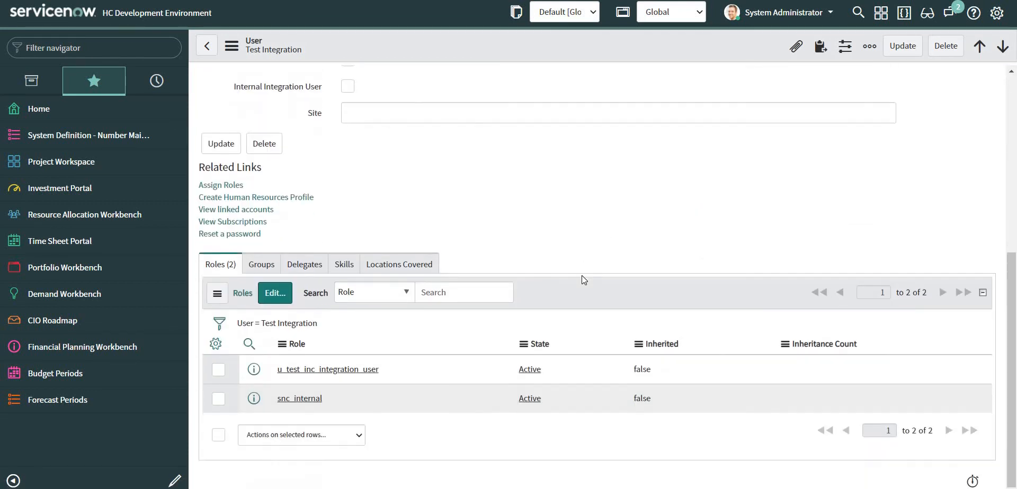
pyautogui.click(630, 488)
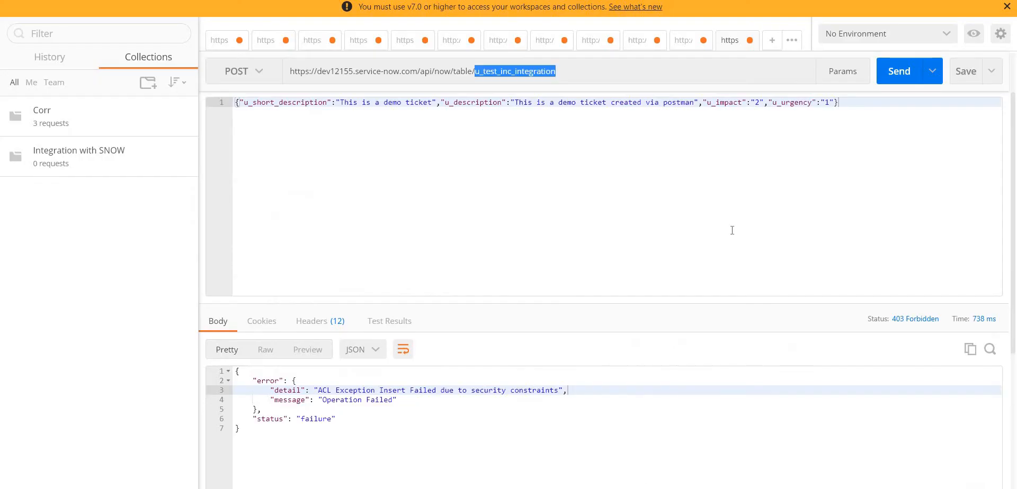
# Resend the POST to u_test_inc_integration and check the response now succeeds.
pyautogui.click(902, 71)
pyautogui.scroll(2, 428, 260)
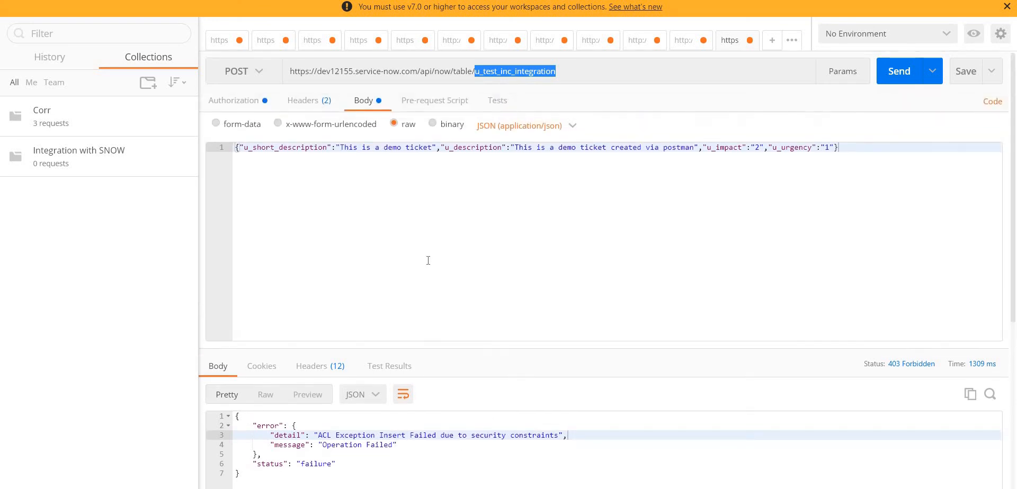
pyautogui.scroll(-5, 428, 260)
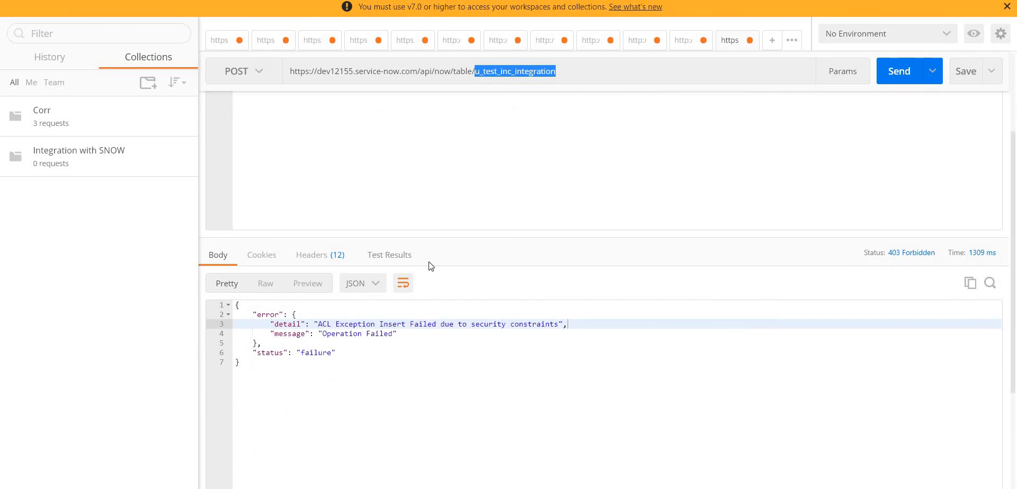
pyautogui.scroll(3, 445, 256)
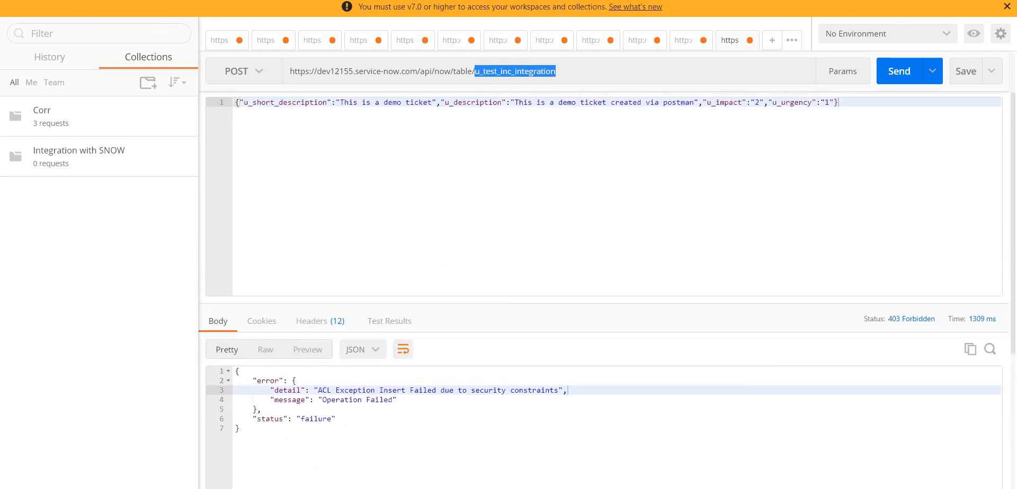
pyautogui.hotkey('alt', 'Tab')
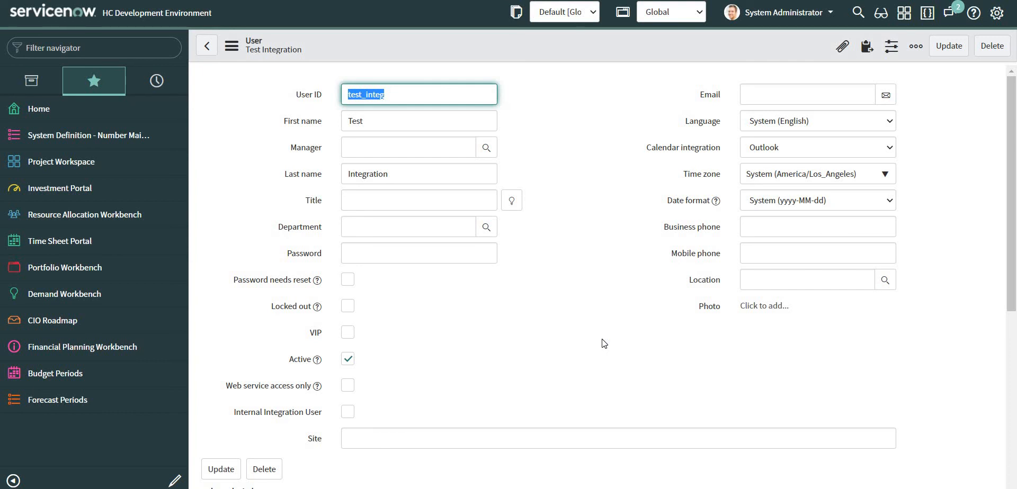
pyautogui.hotkey('alt', 'Tab')
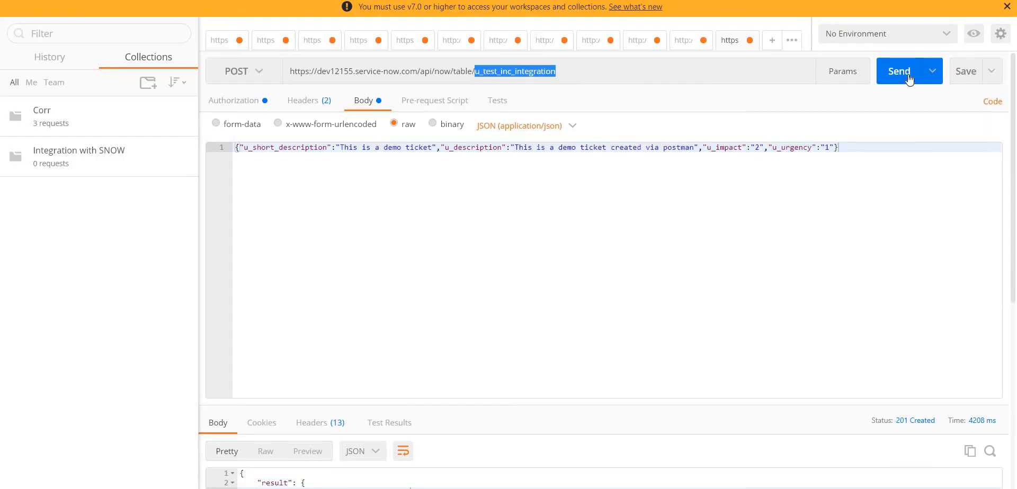
# Resend the import POST and inspect the 201 response's 'inserted' state and class name.
pyautogui.click(909, 80)
pyautogui.moveTo(572, 396); pyautogui.dragTo(584, 235)
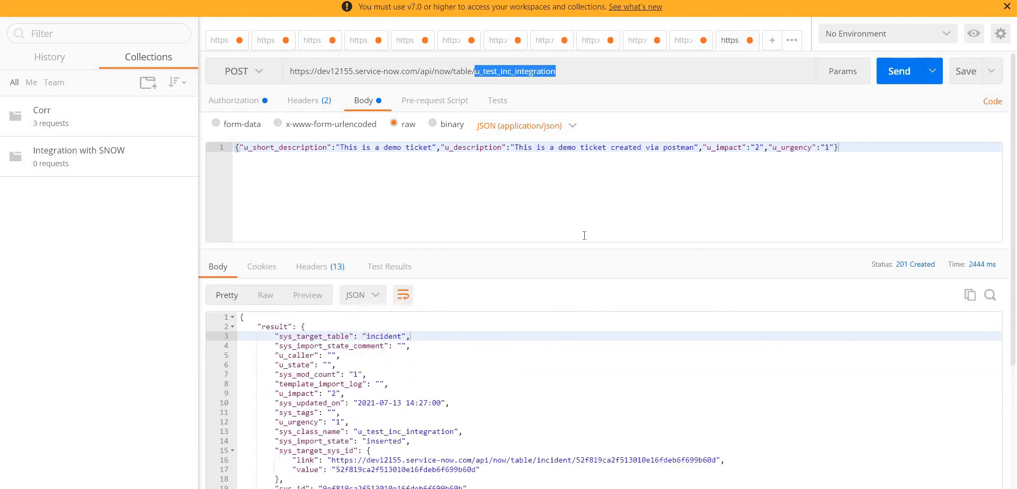
pyautogui.scroll(-5, 476, 383)
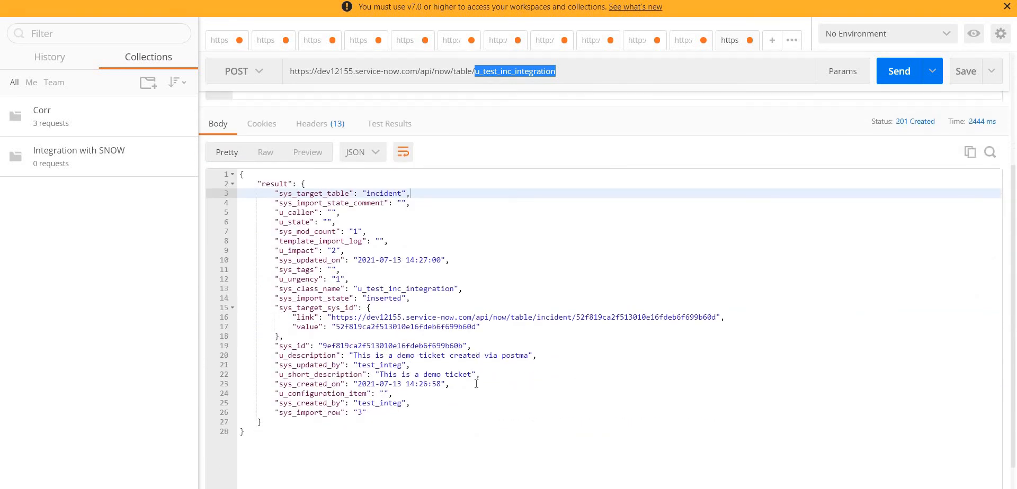
pyautogui.doubleClick(384, 261)
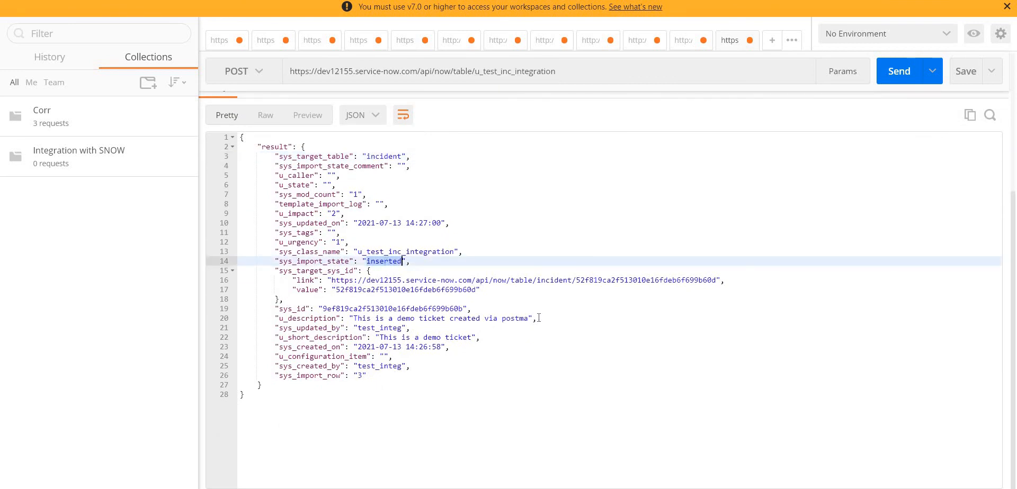
pyautogui.scroll(2, 535, 345)
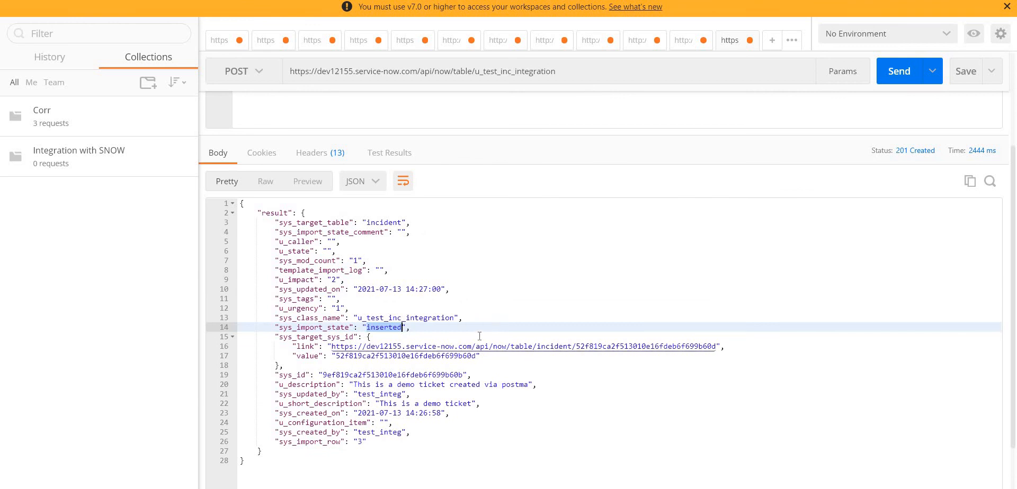
pyautogui.doubleClick(429, 318)
pyautogui.hotkey('ctrl', 'c')
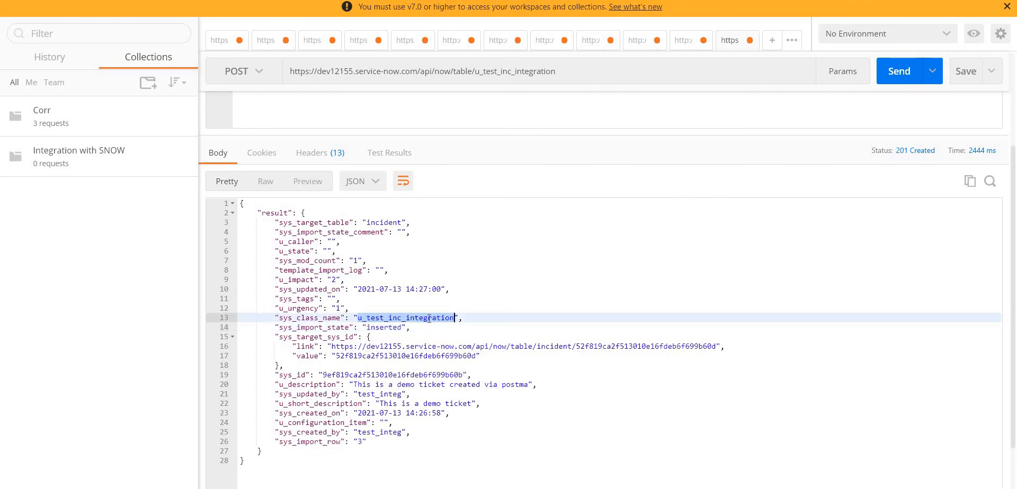
pyautogui.hotkey('alt', 'Tab')
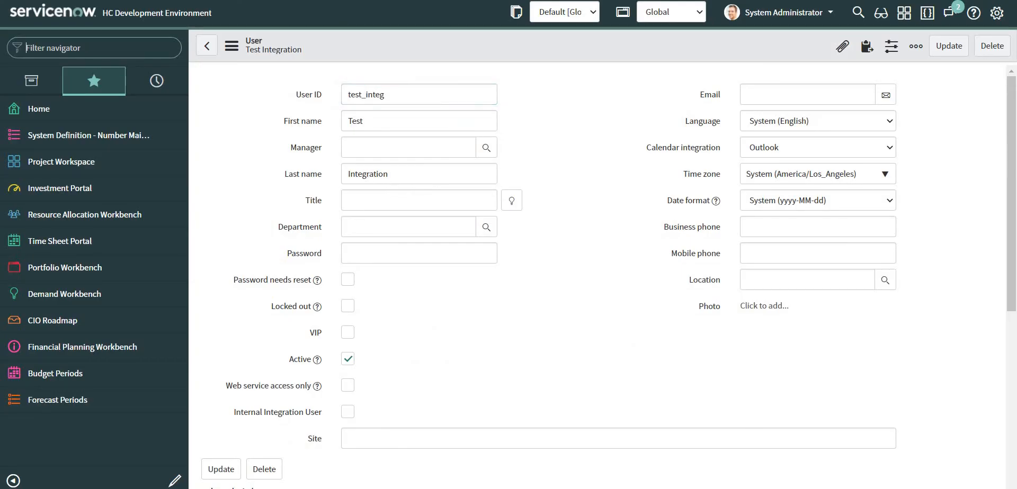
# Open u_test_inc_integration.list and view imported Test Inc Integration record 3.
pyautogui.hotkey('ctrl', 'v')
pyautogui.write('.list')
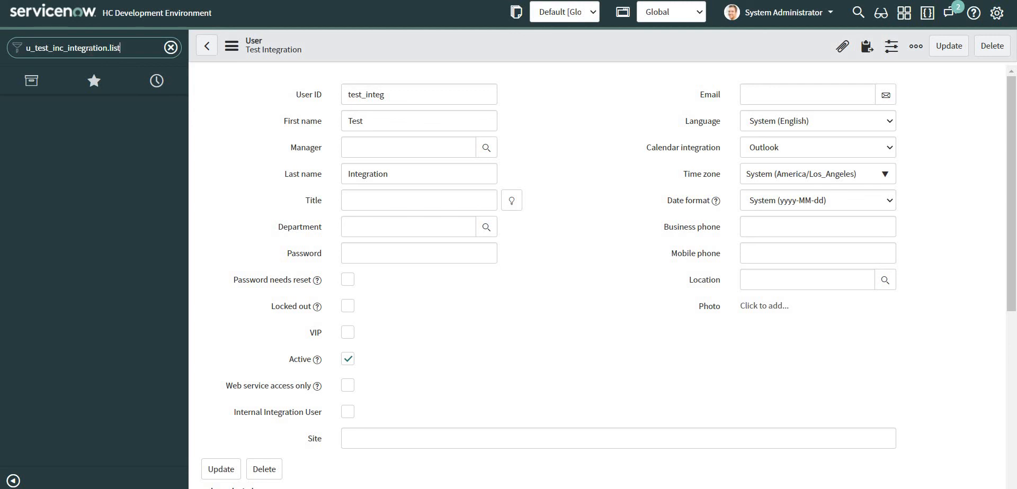
pyautogui.press('Return')
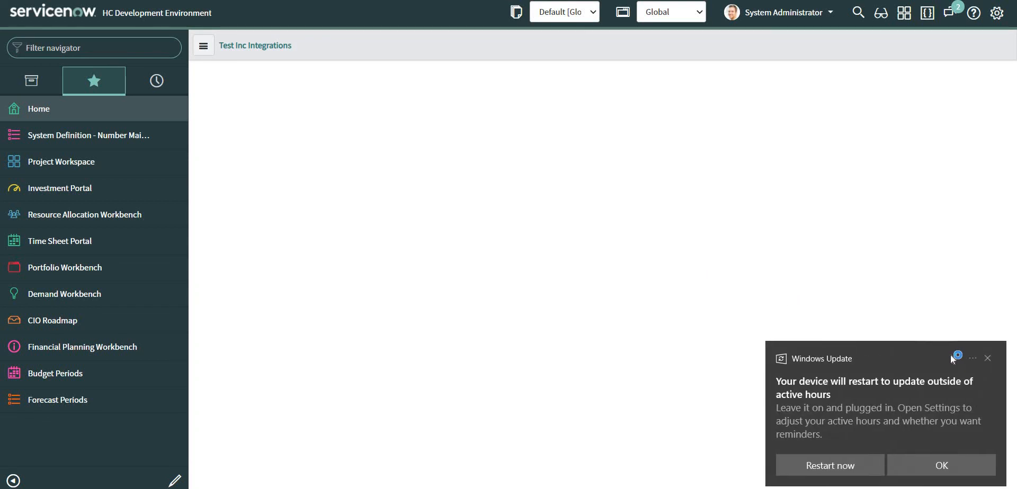
pyautogui.click(988, 359)
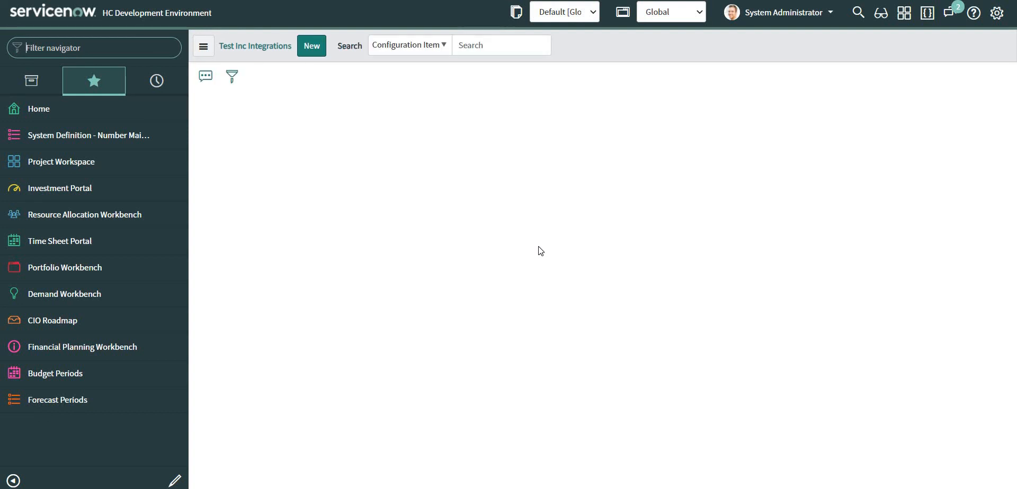
pyautogui.click(79, 48)
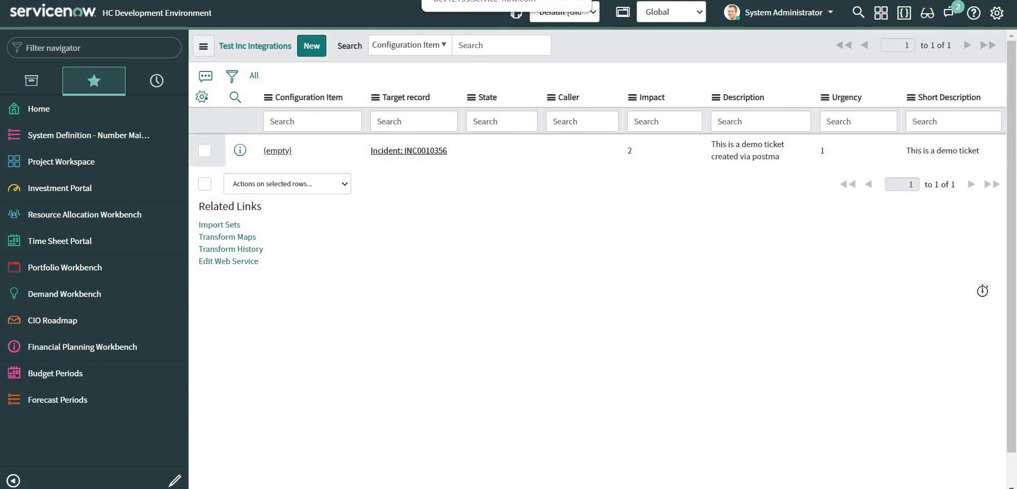
pyautogui.click(476, 0)
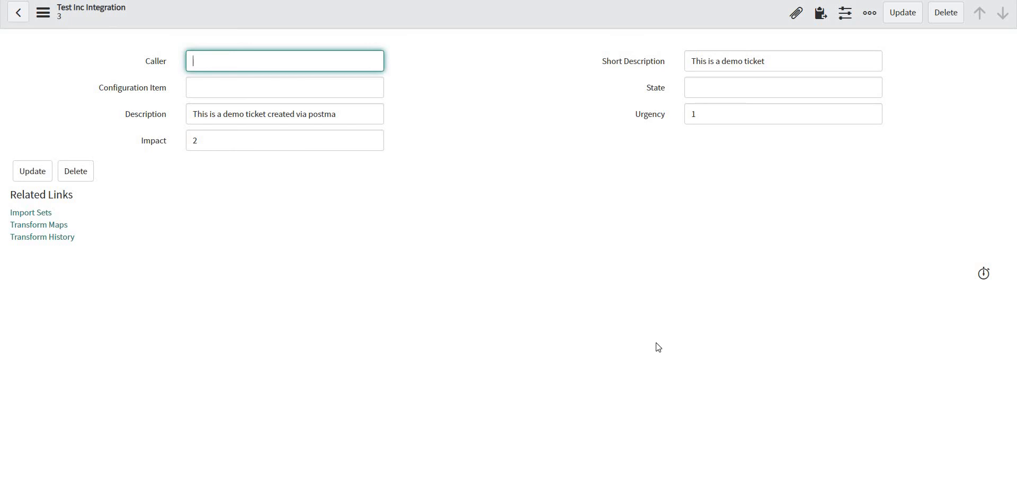
# Review the payload's u_short_description and u_description keys, then view incident INC0010356.
pyautogui.click(639, 488)
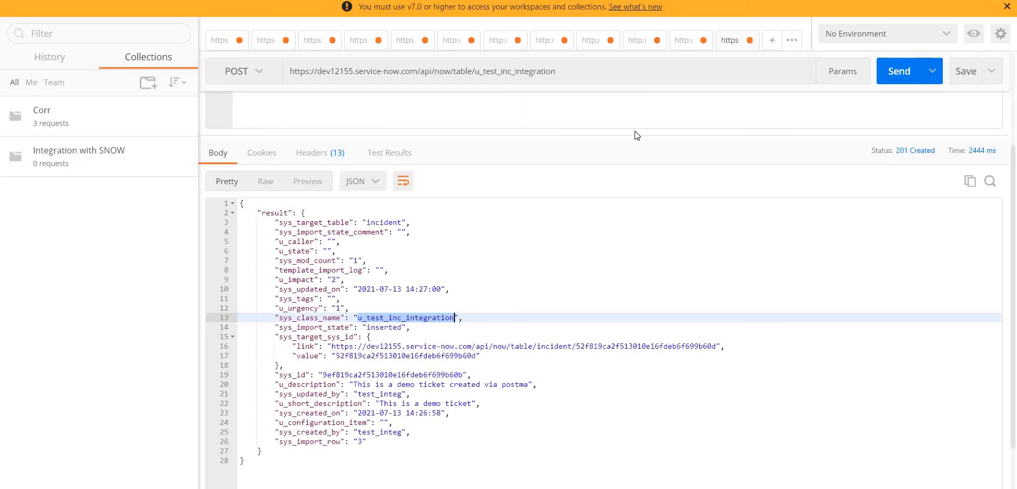
pyautogui.moveTo(633, 127); pyautogui.dragTo(631, 356)
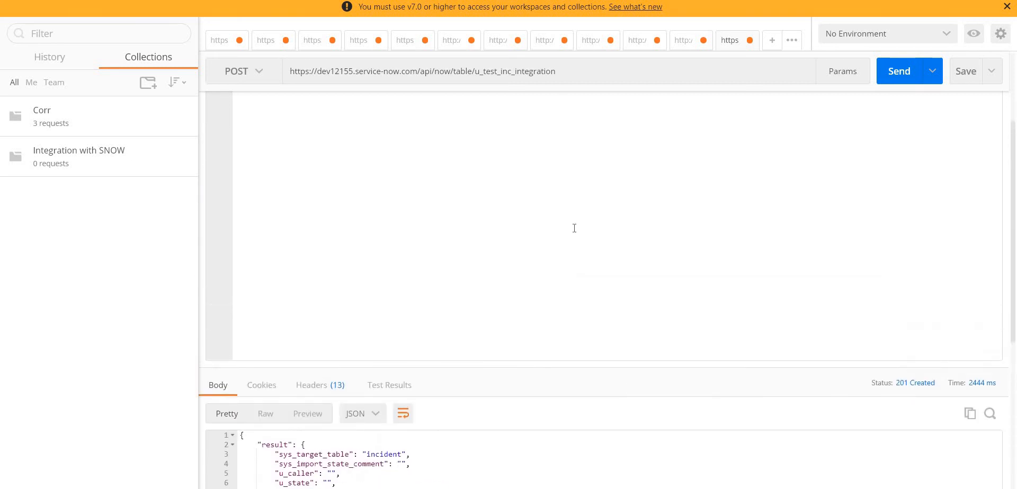
pyautogui.doubleClick(312, 148)
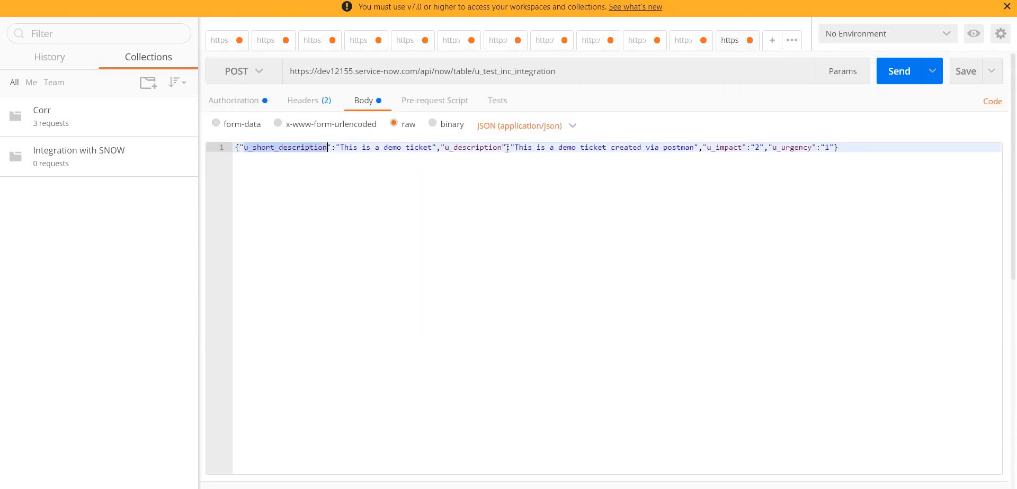
pyautogui.doubleClick(483, 147)
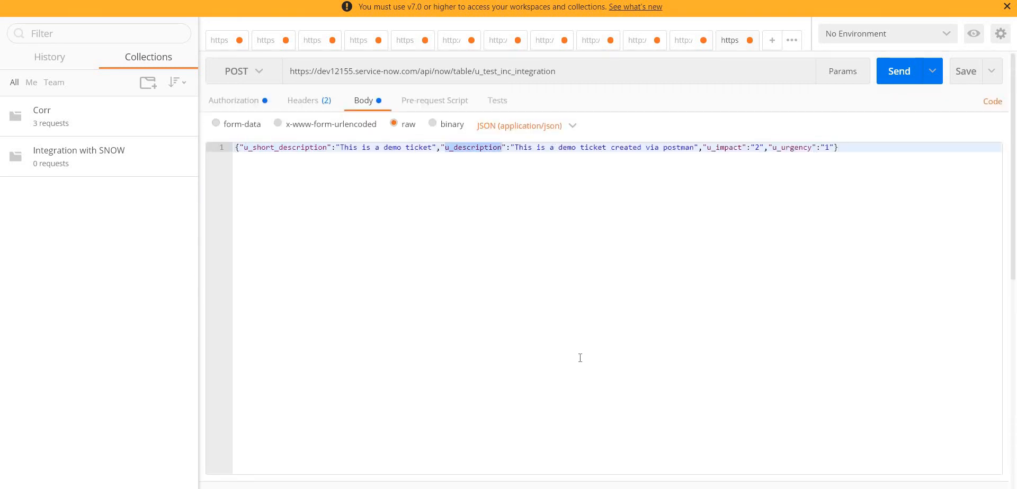
pyautogui.moveTo(538, 488)
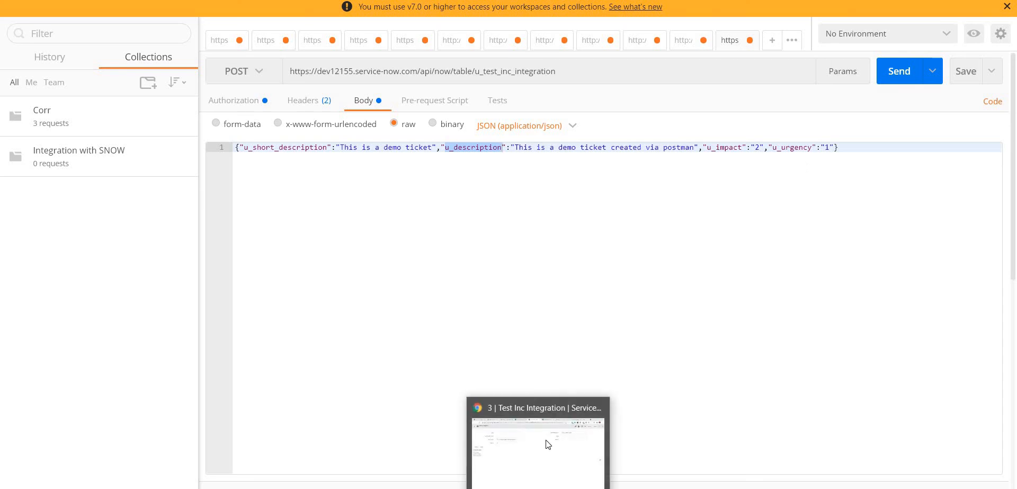
pyautogui.click(545, 444)
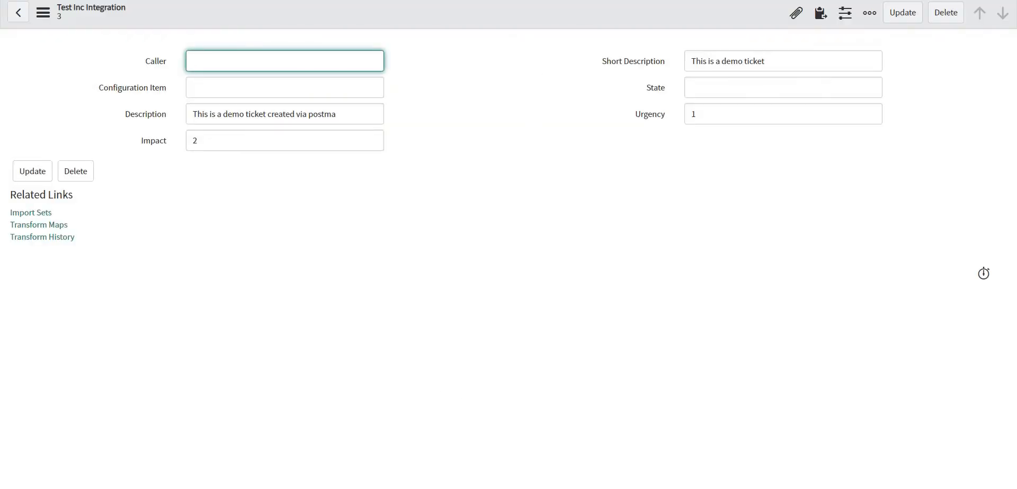
pyautogui.click(556, 1)
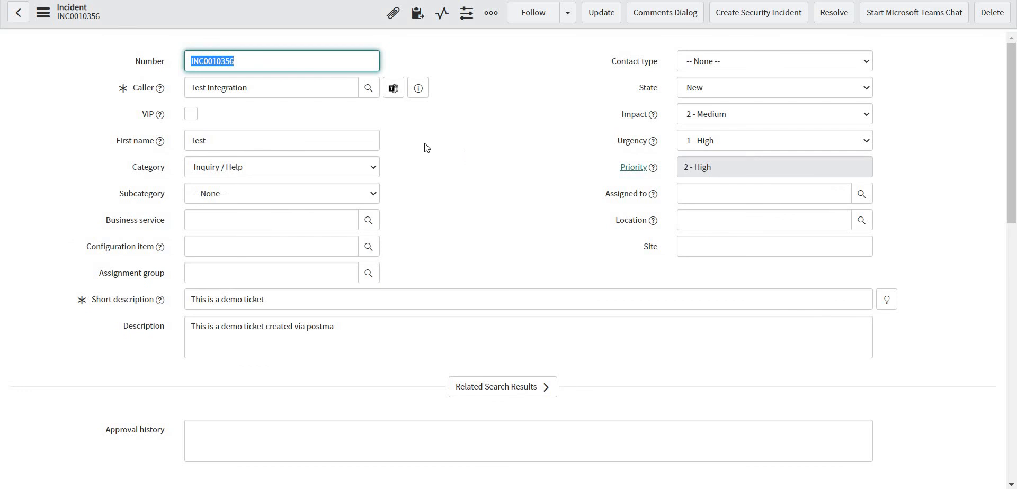
pyautogui.click(256, 83)
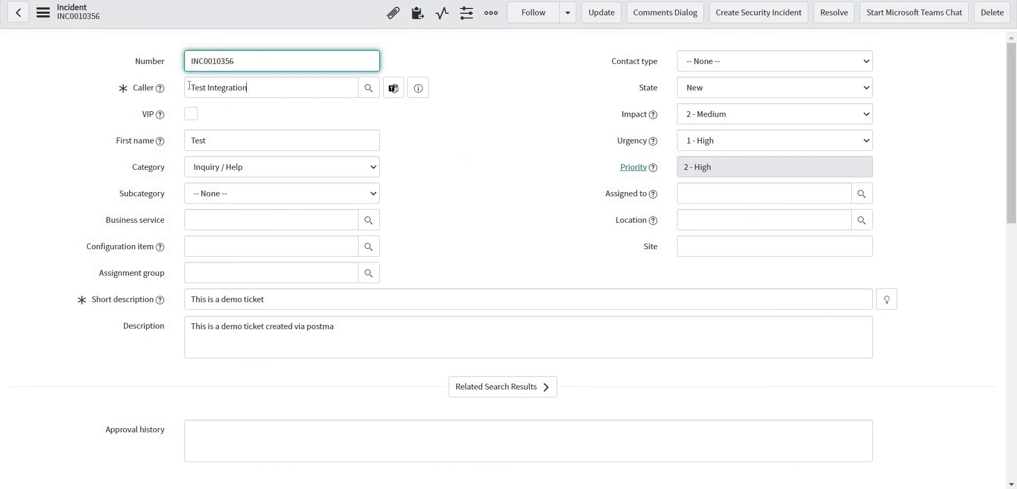
pyautogui.tripleClick(265, 94)
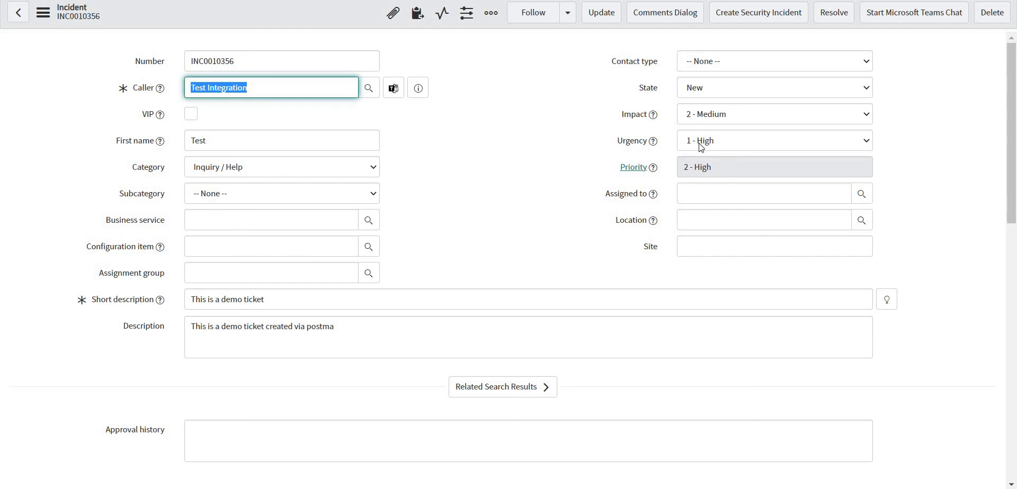
pyautogui.click(733, 168)
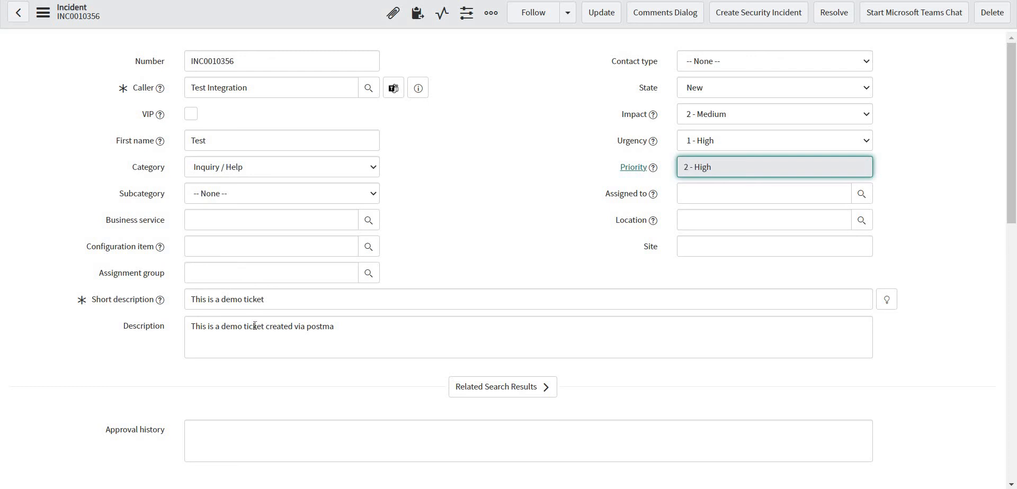
pyautogui.scroll(-5, 350, 295)
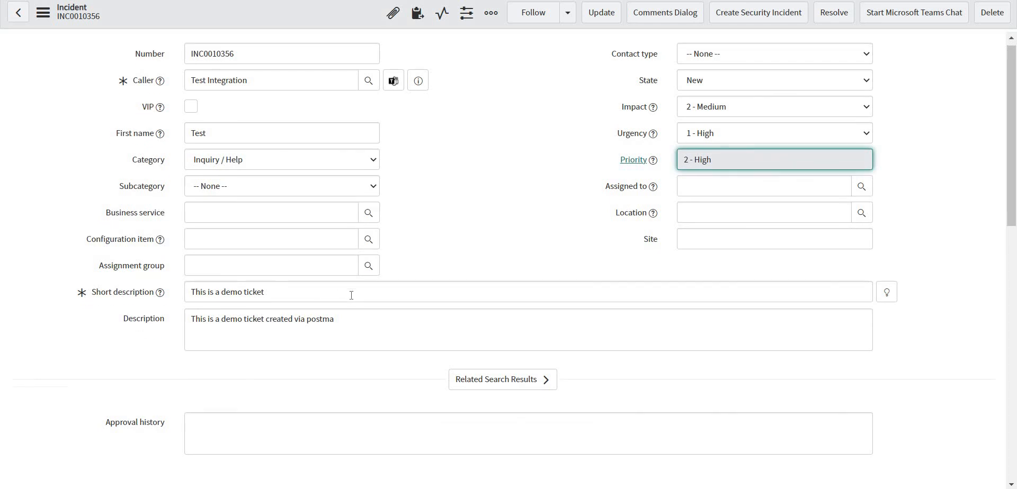
pyautogui.scroll(-4, 351, 295)
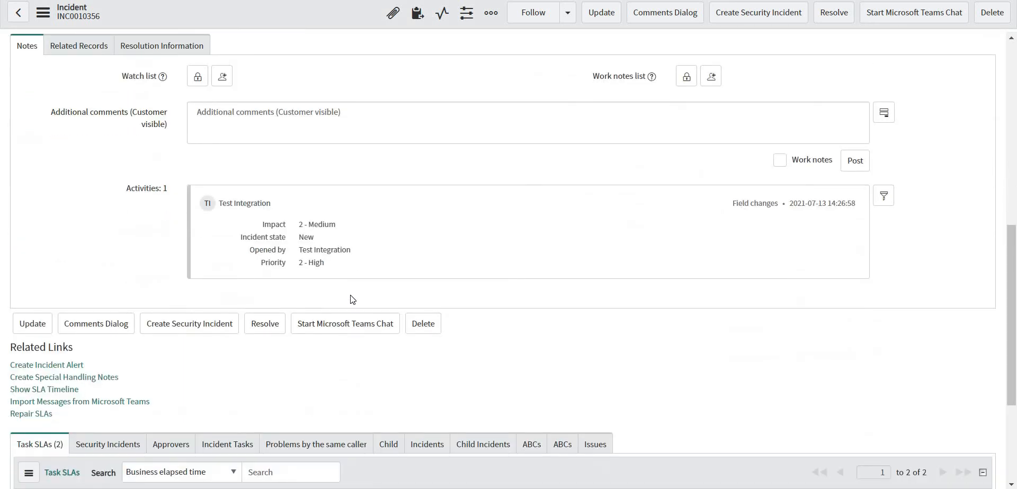
pyautogui.scroll(5, 352, 300)
pyautogui.scroll(4, 353, 300)
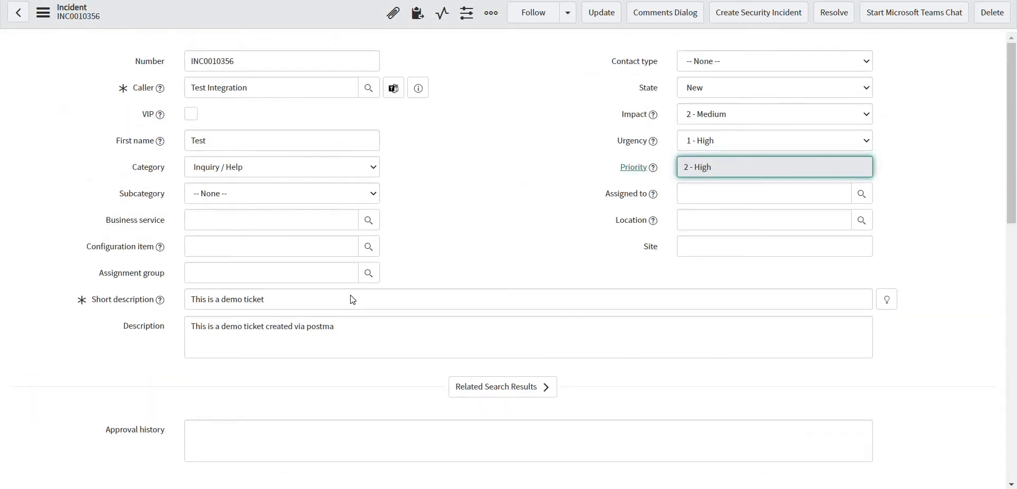